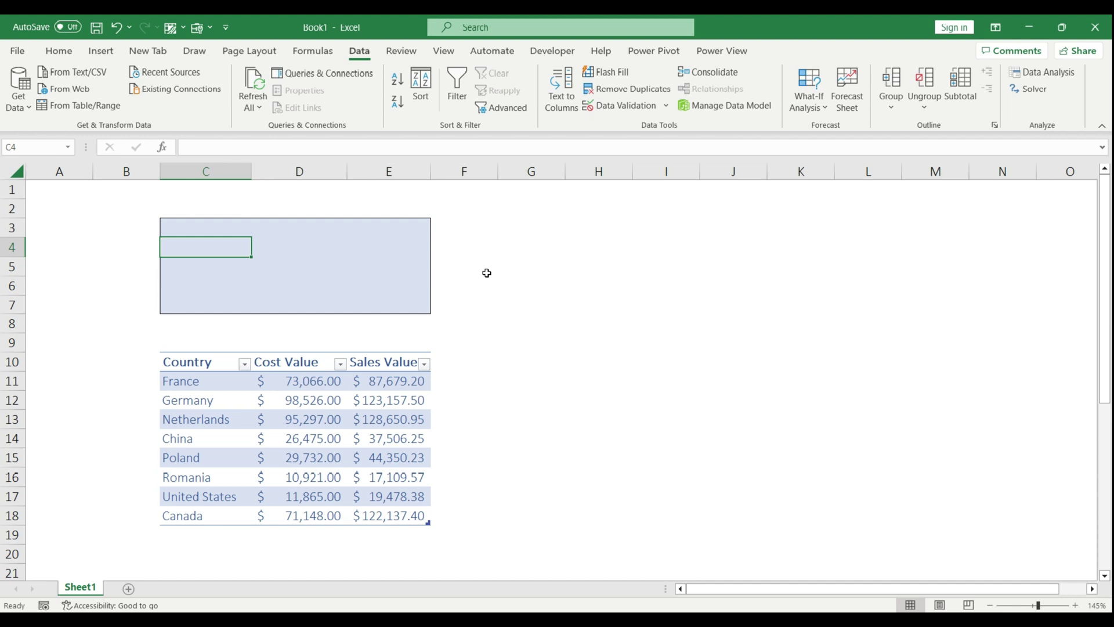
Label C4 'SUM' and enter a SUM of the Sales Value cells in D4, giving $580,069.48
type("SUM")
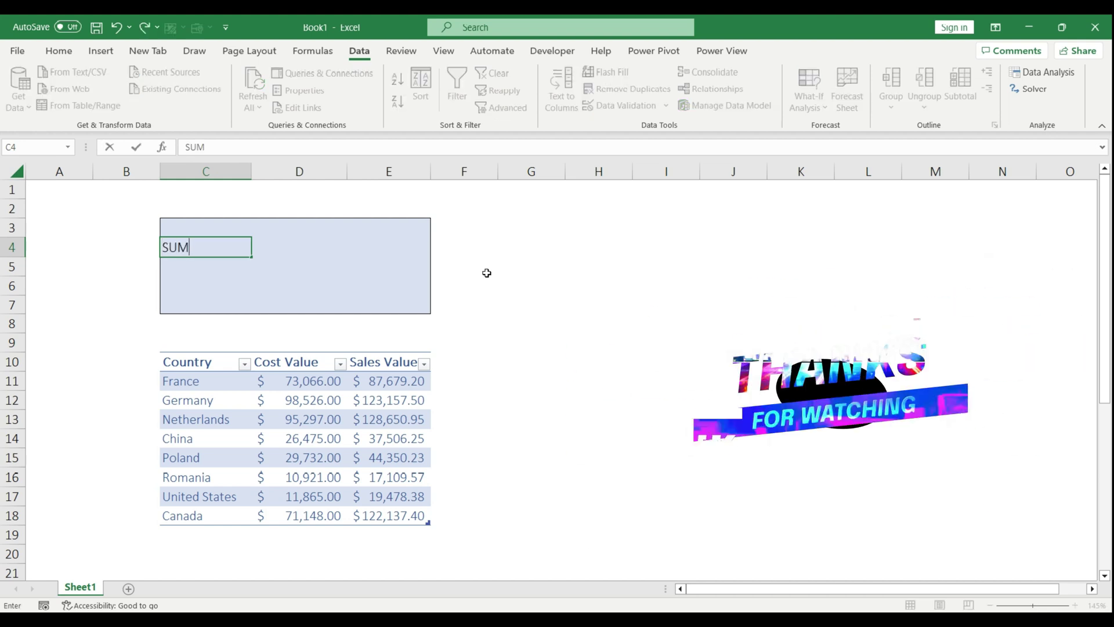
key("Return")
key("Up")
key("Right")
type("=")
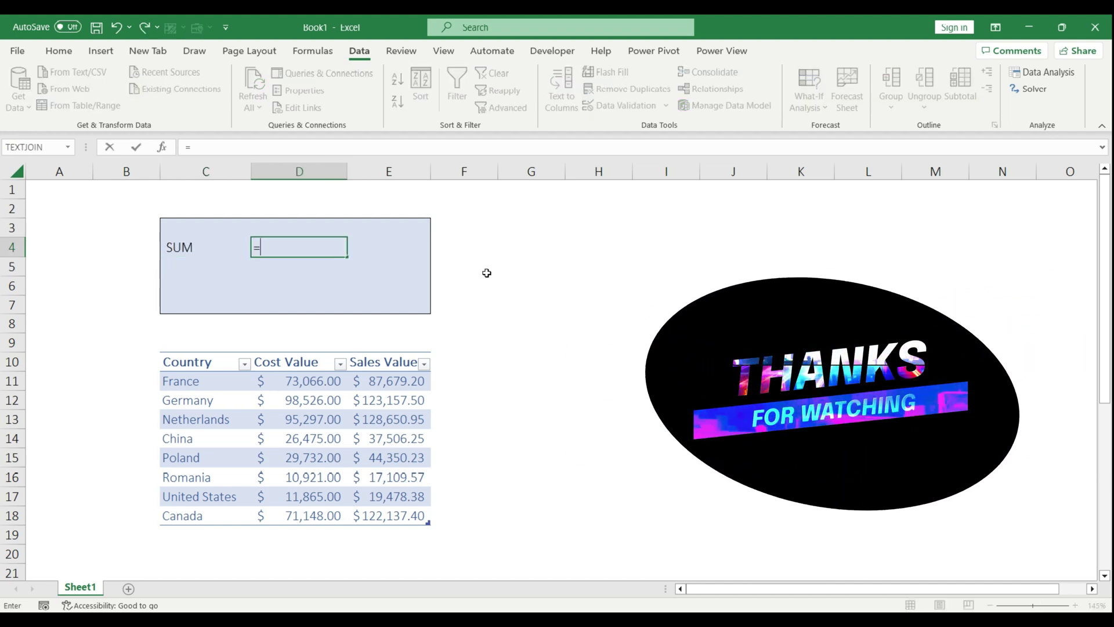
type("SUM(")
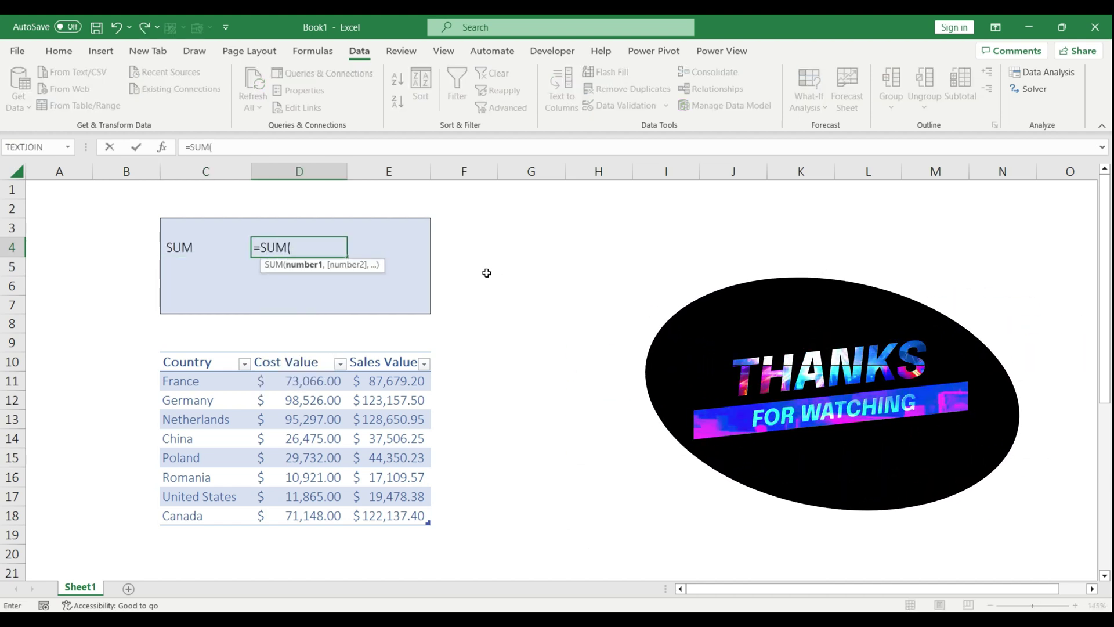
left_click_drag(406, 380, 396, 516)
type(")")
key("Return")
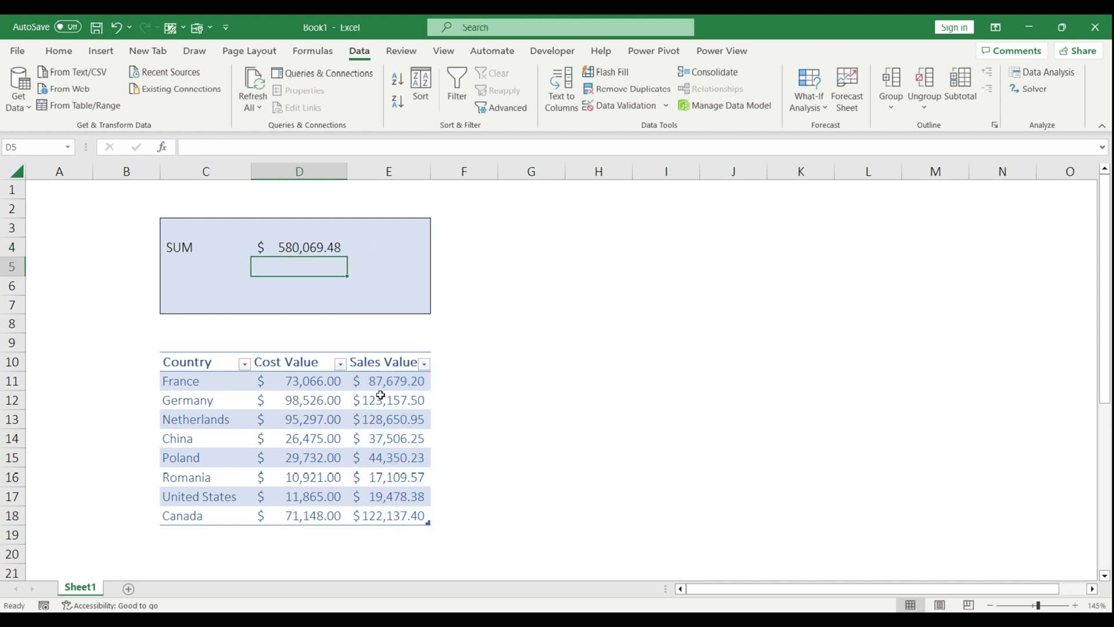
Filter the Country column to Netherlands only and confirm the SUM total stays unchanged
left_click_drag(380, 380, 386, 515)
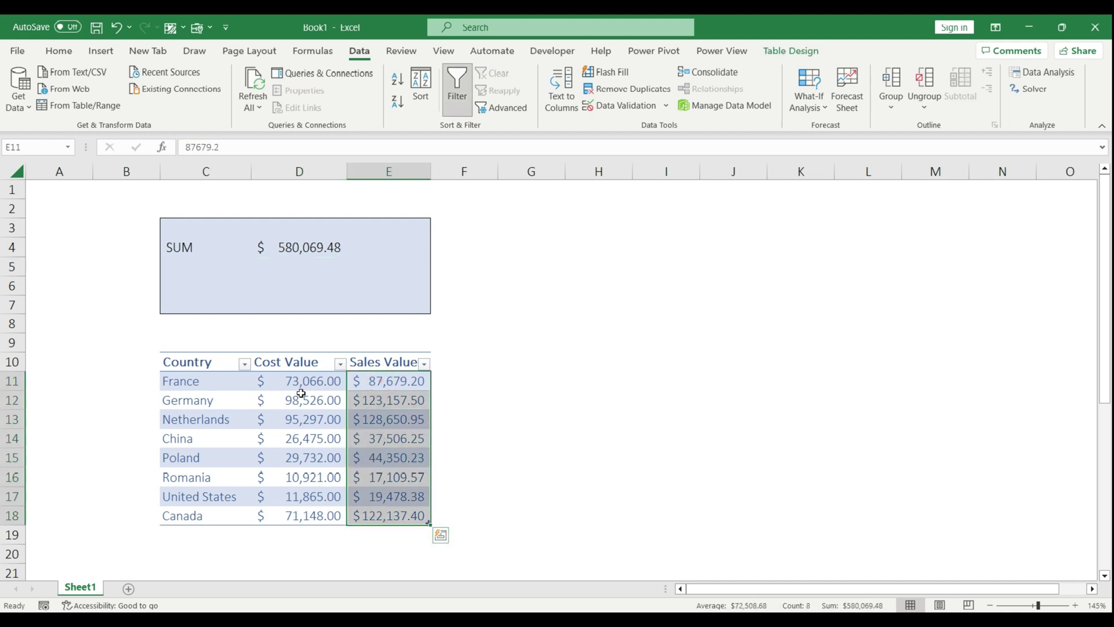
left_click(244, 363)
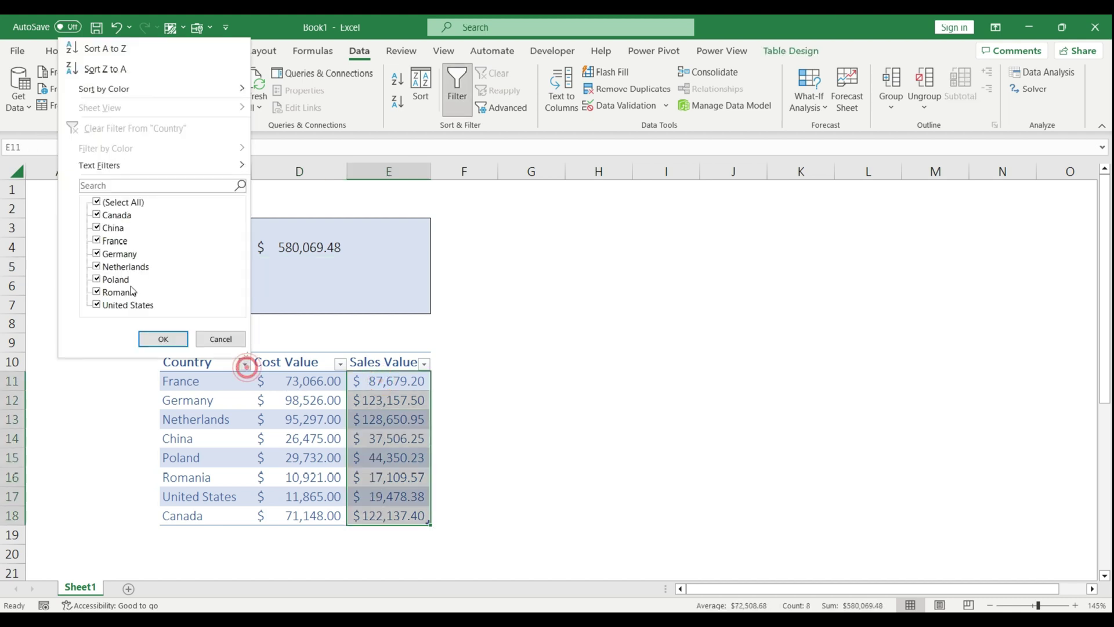
left_click(123, 202)
left_click(126, 266)
left_click(151, 339)
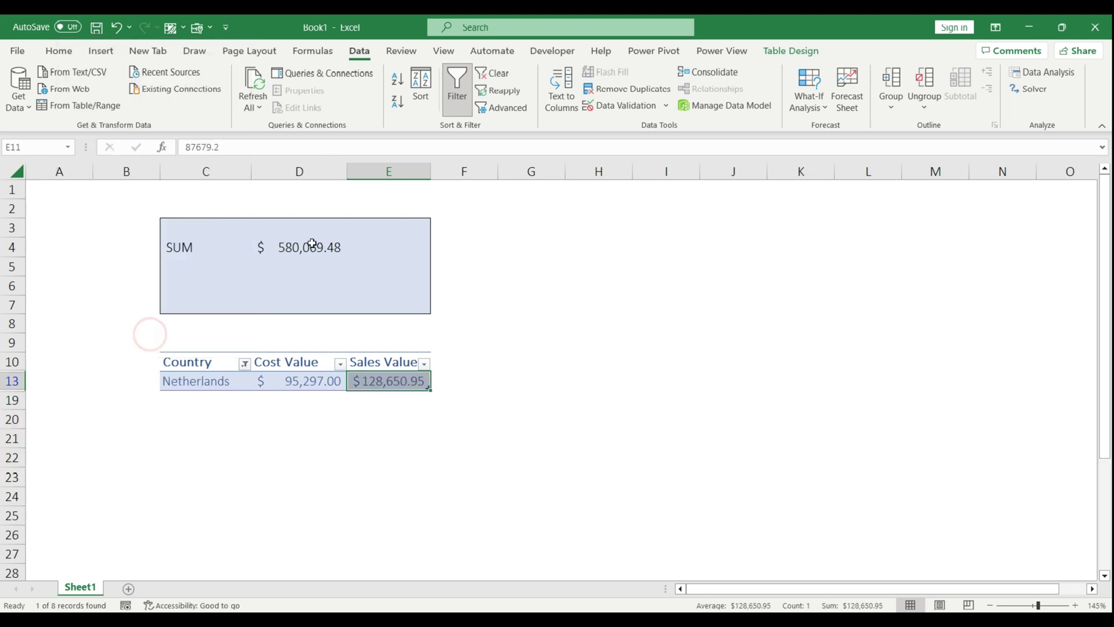
left_click(312, 243)
left_click(244, 364)
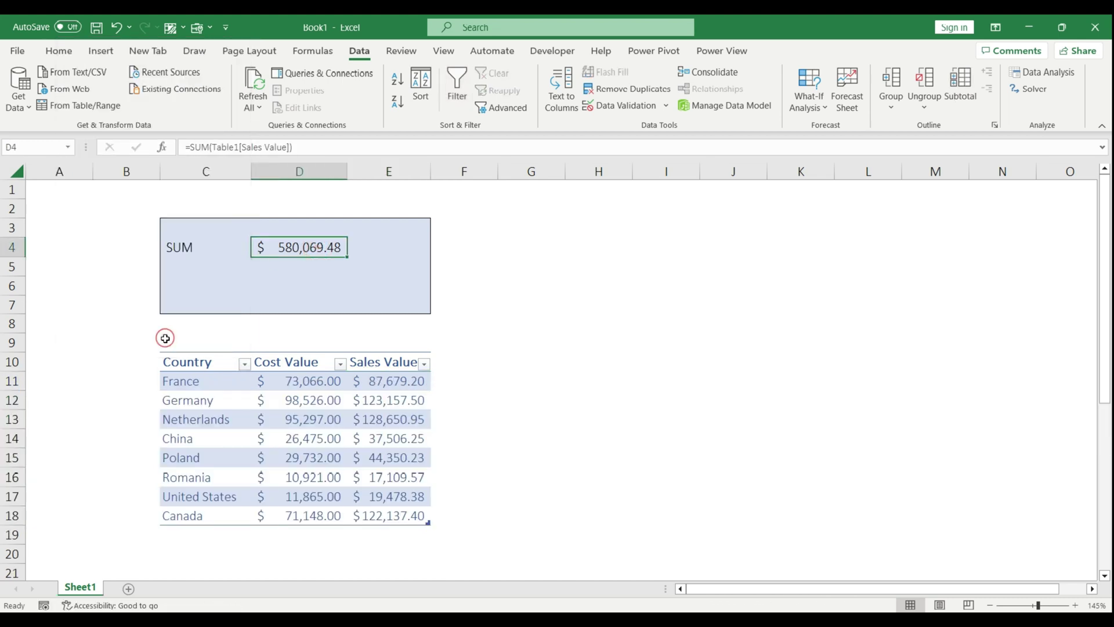
Add a 'SUBTOTAL' label in C5 below the SUM label
left_click(239, 262)
type("SUBTO")
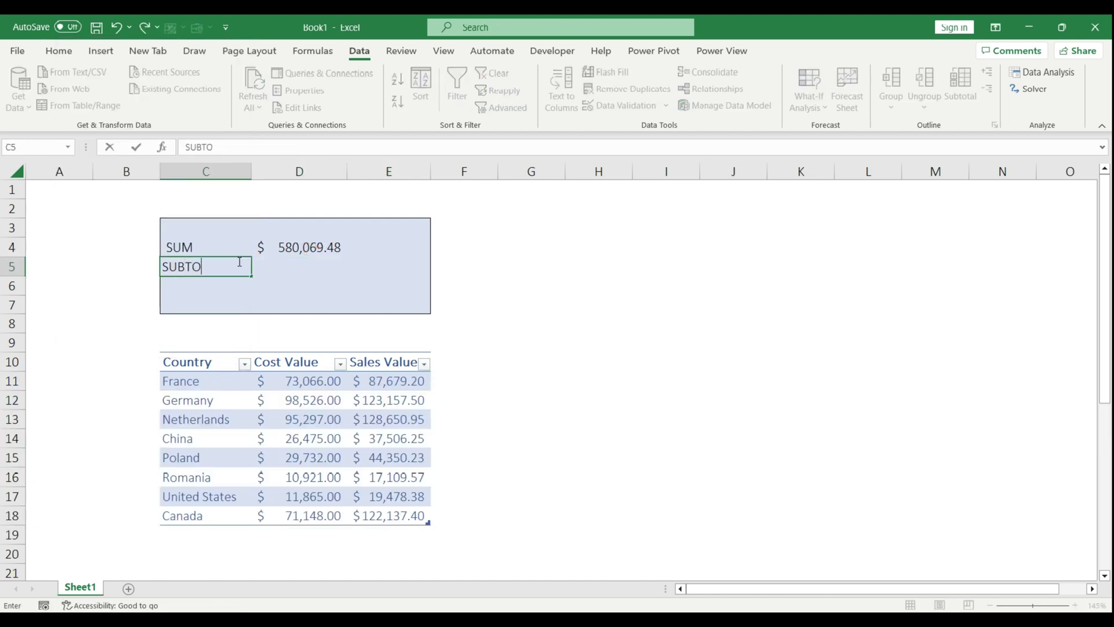
type("TAL")
key("Return")
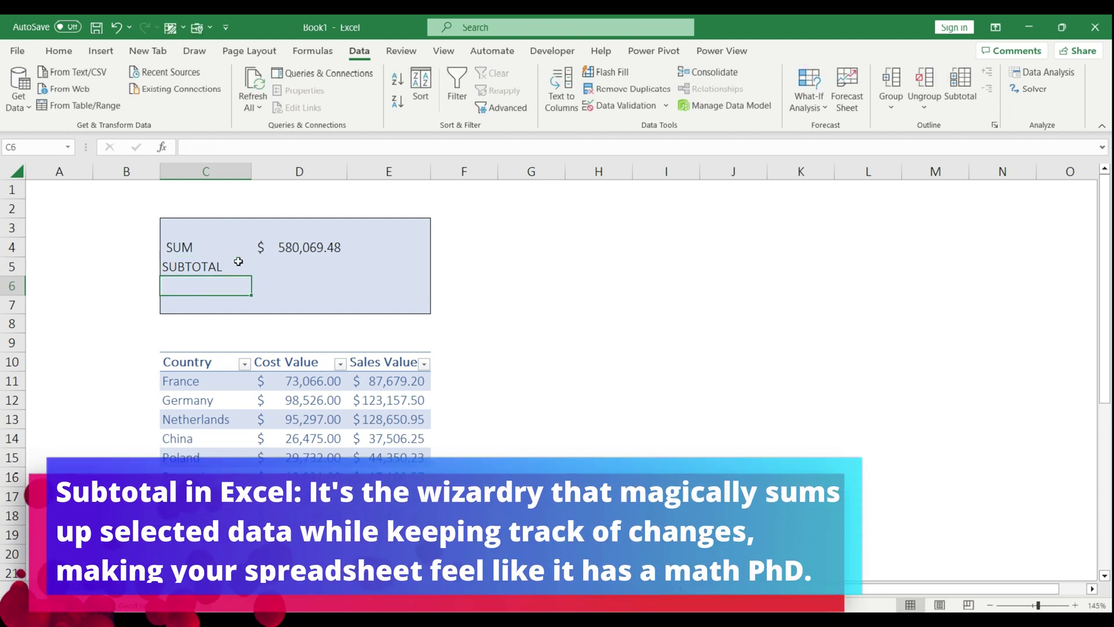
key("Up")
key("Right")
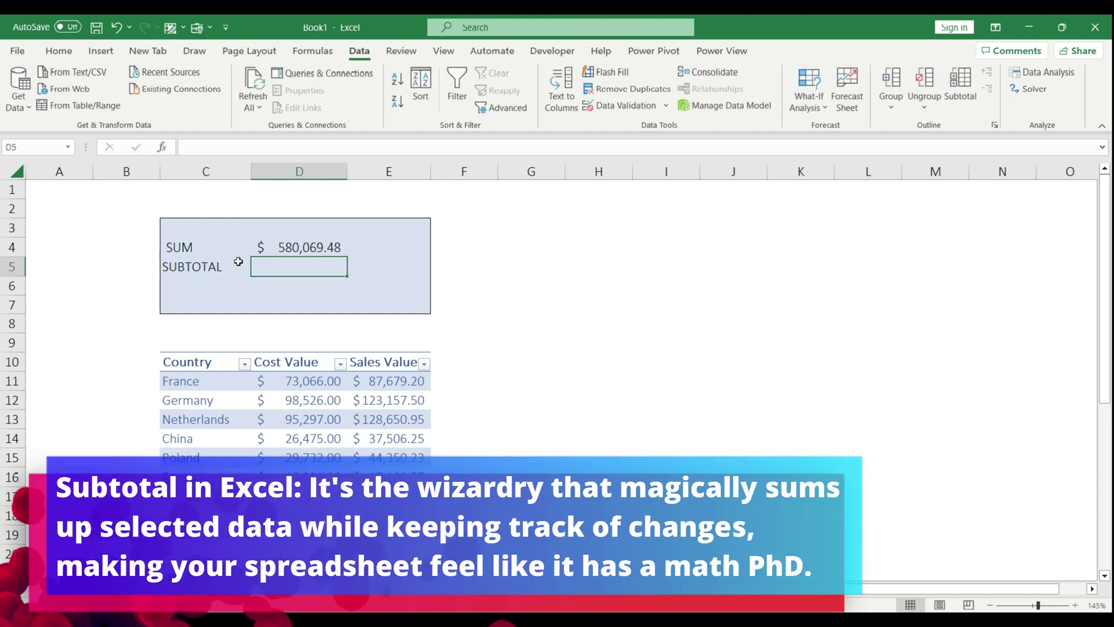
Enter =SUBTOTAL(9,Table1[Sales Value]) in D5 and give it Accounting format
key("F2")
type("=SUBT")
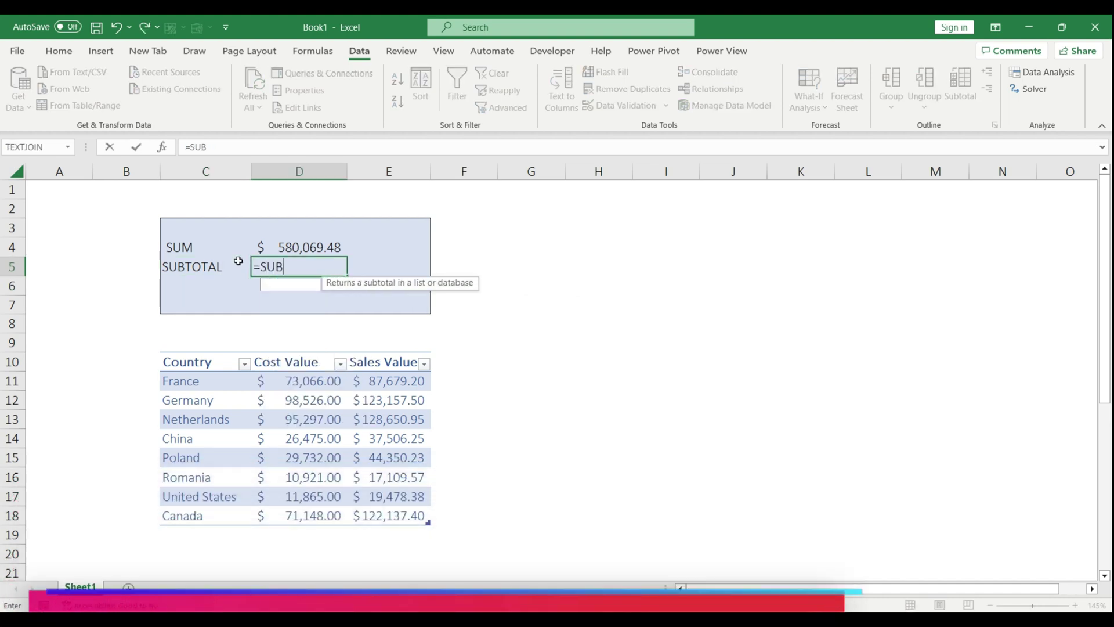
double_click(281, 285)
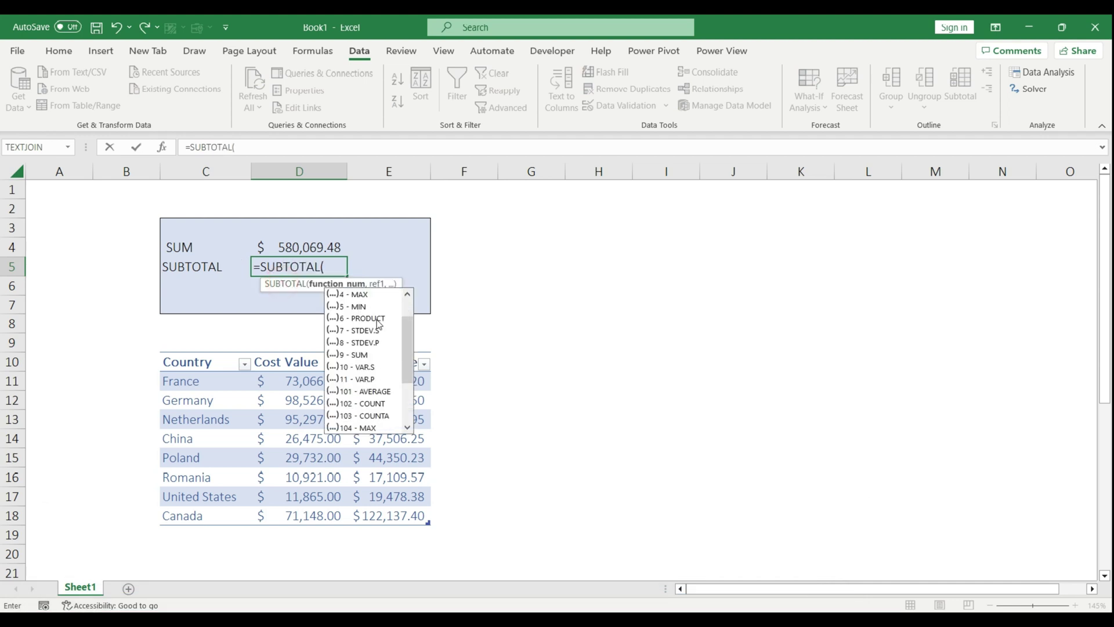
scroll(379, 323, "up", 1)
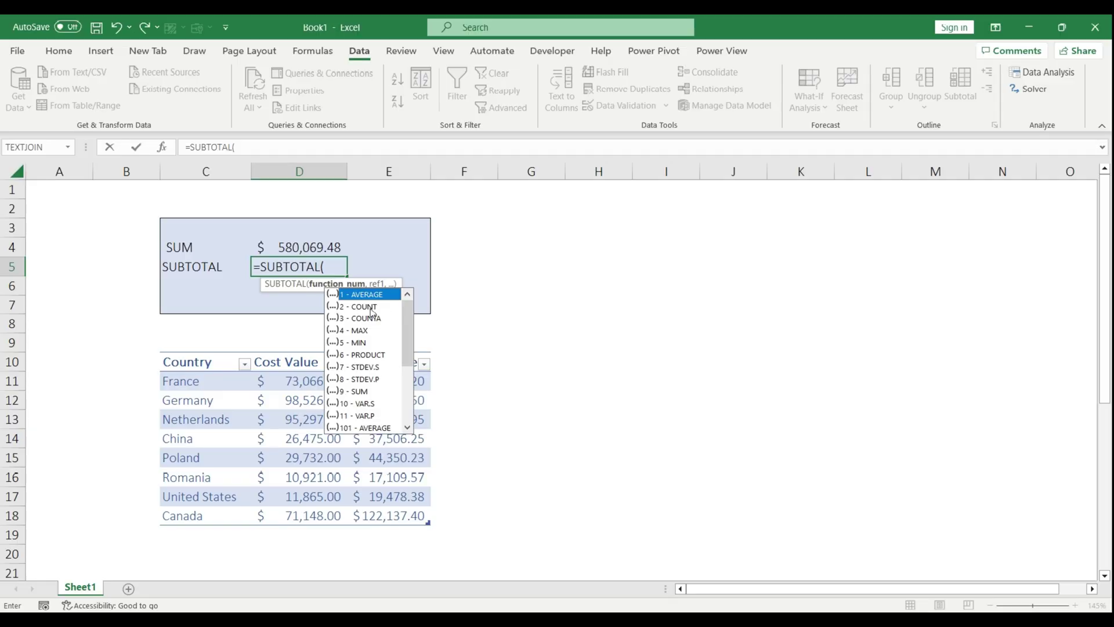
left_click(335, 391)
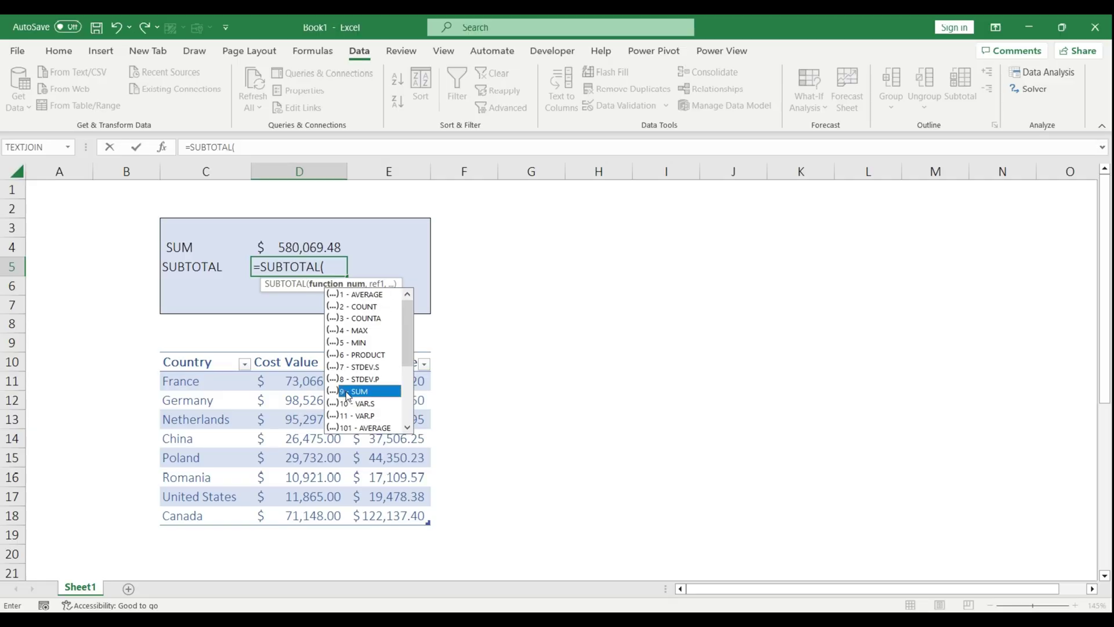
double_click(352, 390)
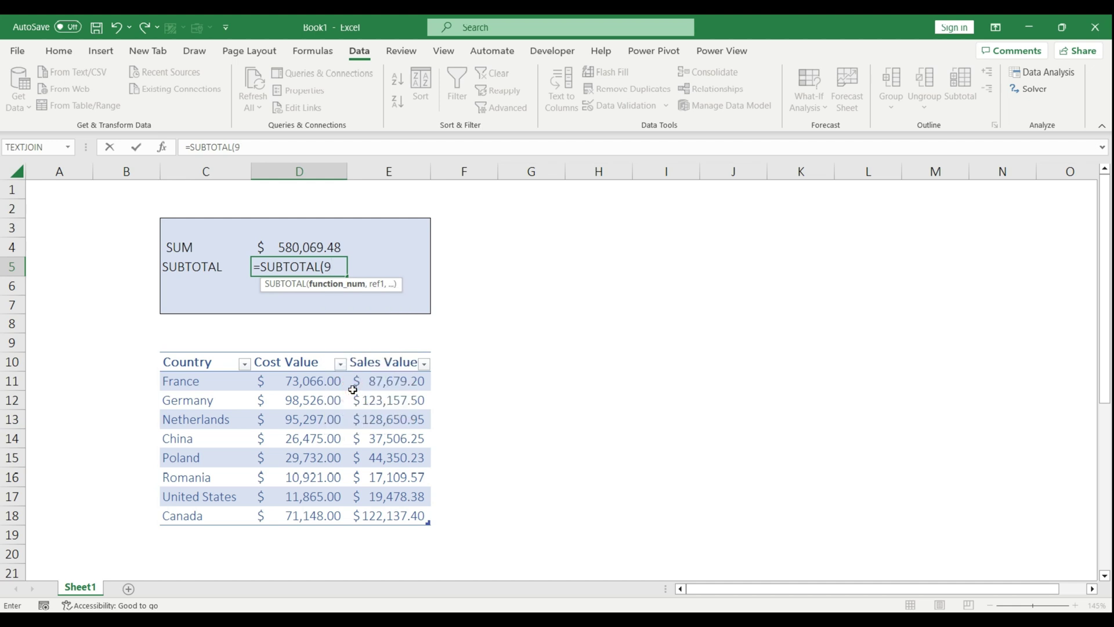
type(",")
left_click_drag(372, 385, 378, 514)
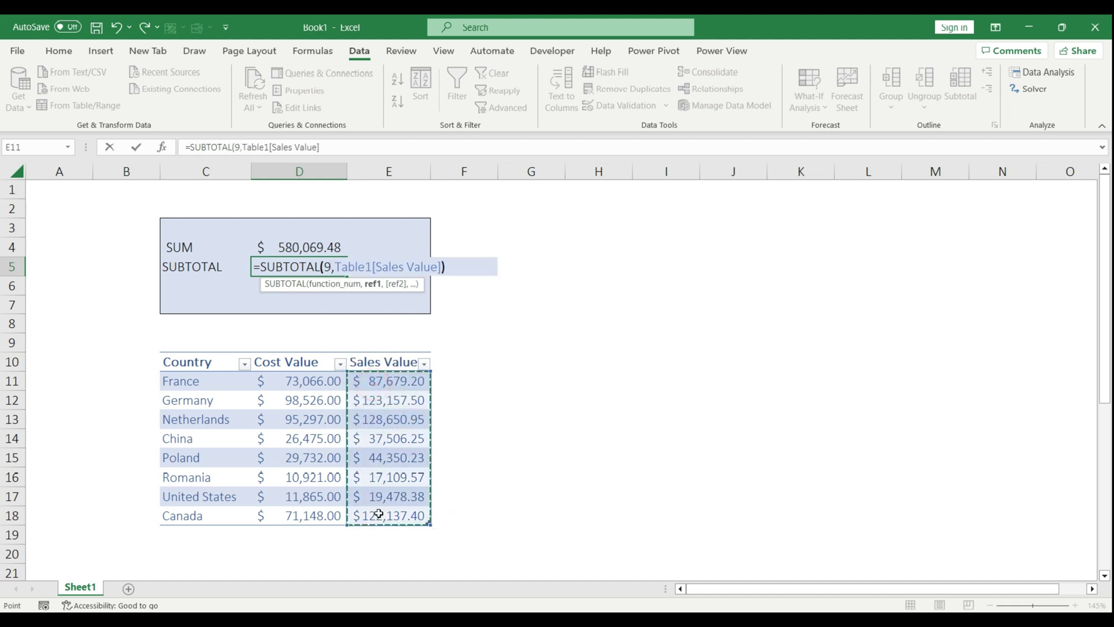
type(")")
key("Return")
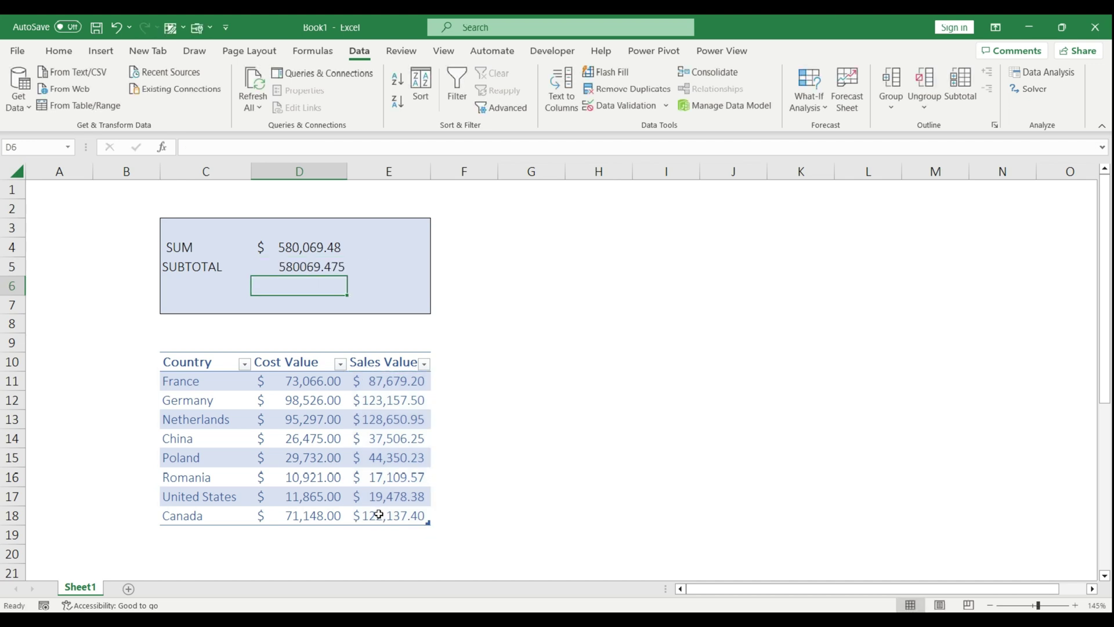
key("Up")
key("alt+h")
left_click(500, 104)
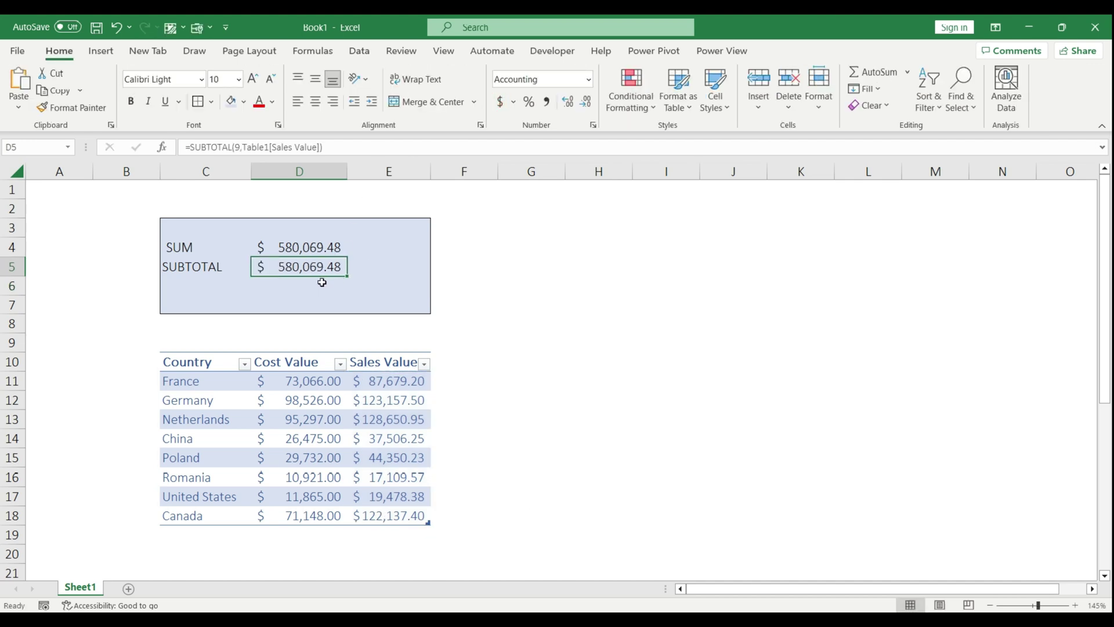
Filter to France and Netherlands to see $216,330.15, then restore all countries
left_click(244, 363)
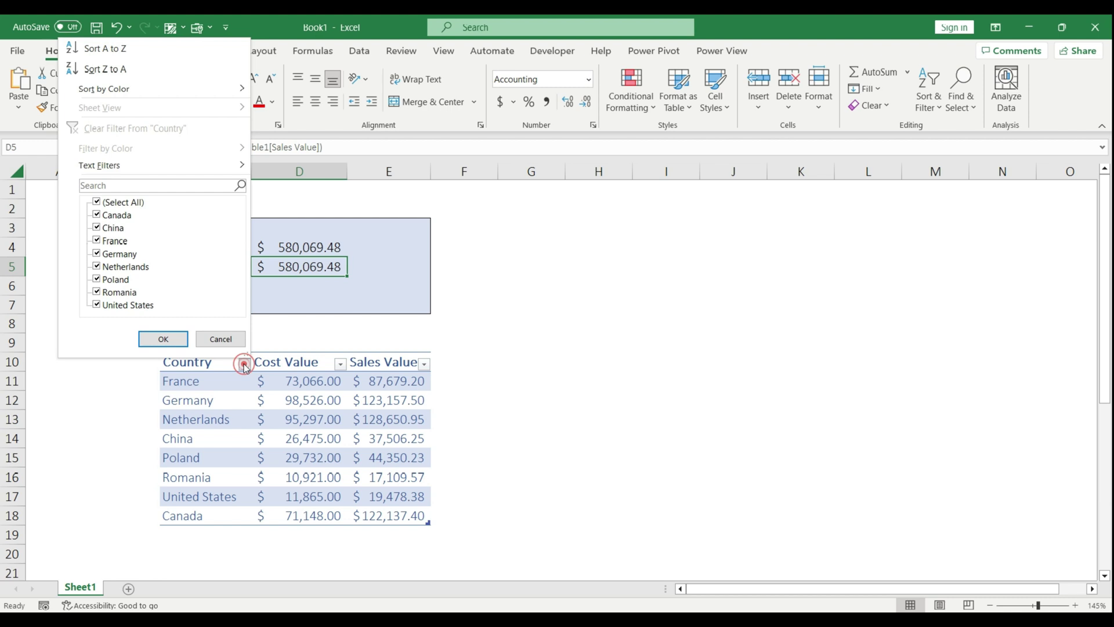
left_click(104, 197)
left_click(113, 241)
left_click(114, 266)
left_click(163, 339)
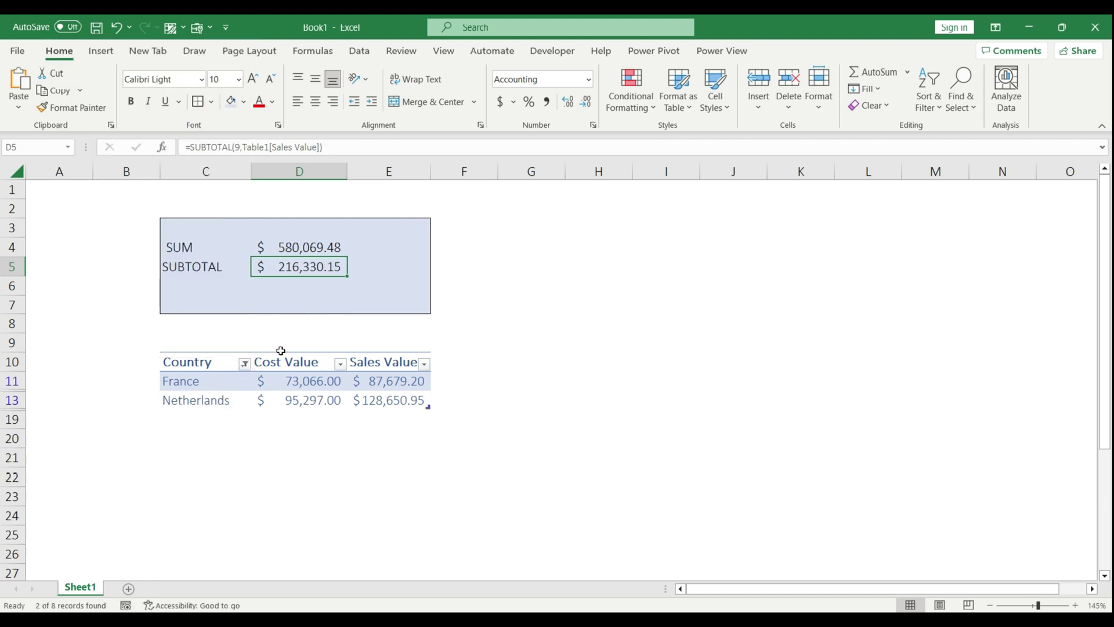
left_click(243, 364)
left_click(127, 198)
left_click(159, 337)
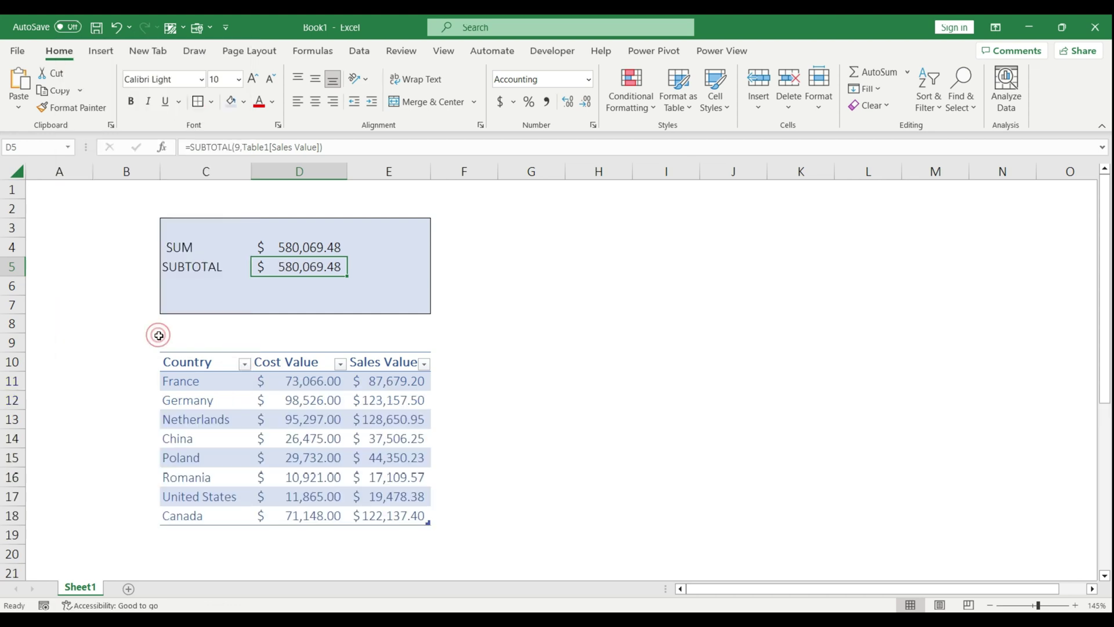
Add a 'MARGIN%' label in C6 below SUBTOTAL
left_click(241, 286)
type("MARG")
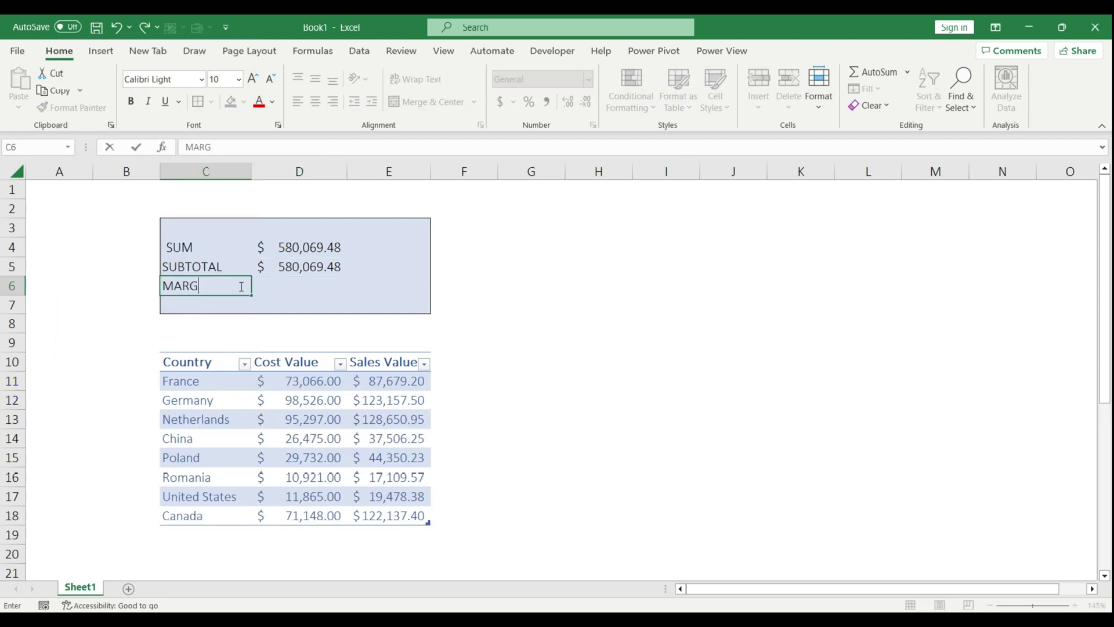
type("IN%")
key("Return")
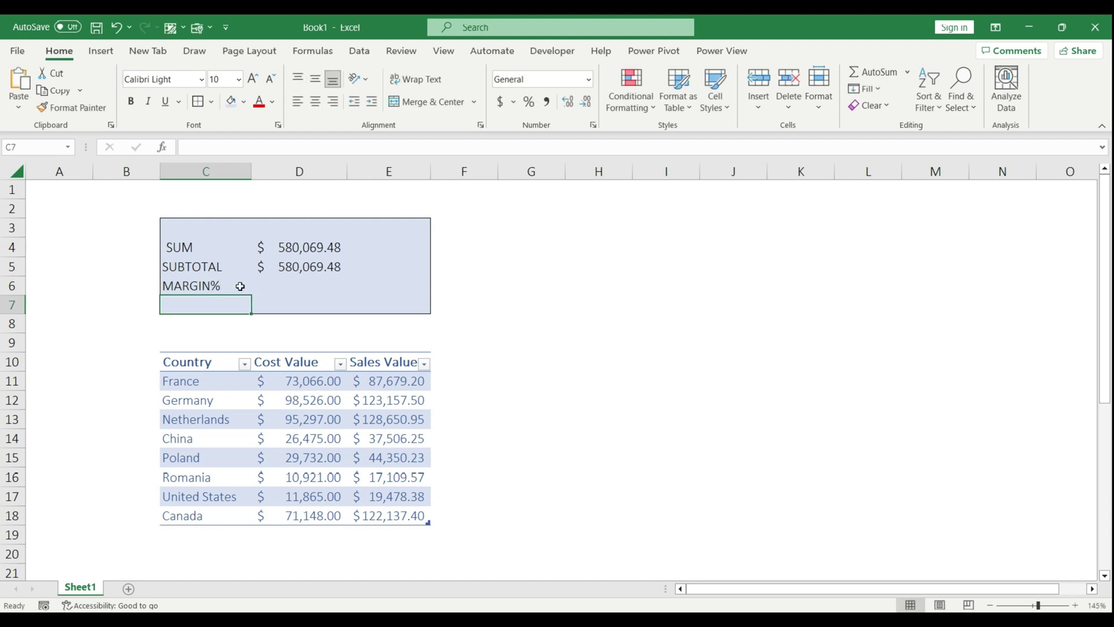
left_click(240, 286)
key("Right")
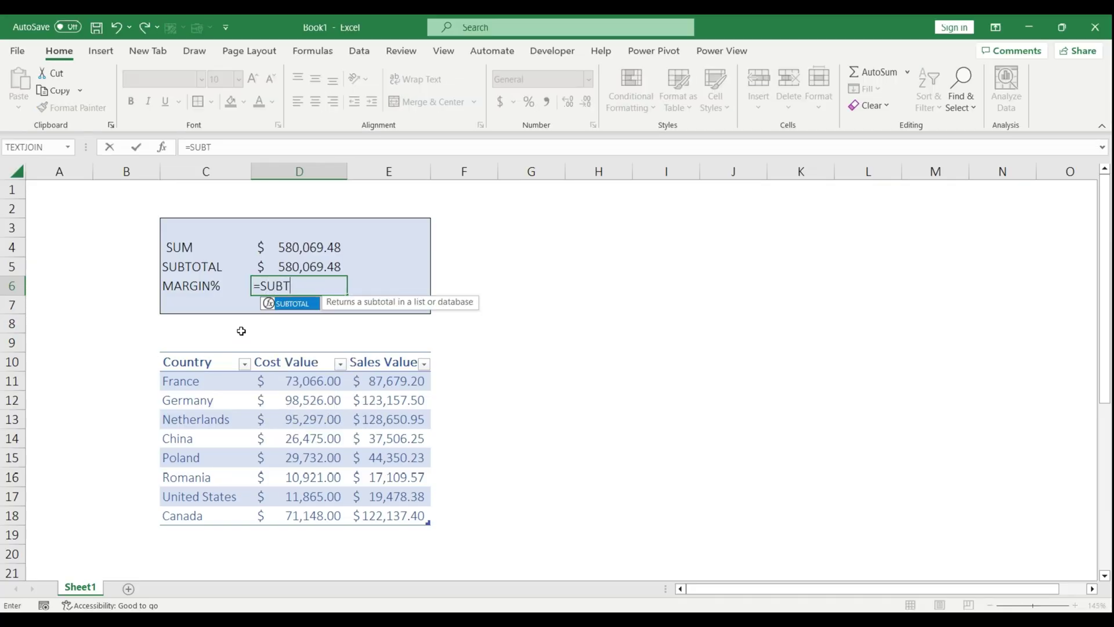
In D6 subtract the Cost Value SUBTOTAL(9) from the Sales Value SUBTOTAL(9)
key("Tab")
double_click(362, 413)
type(",")
left_click_drag(377, 383, 395, 509)
type(")-SUBTOTA")
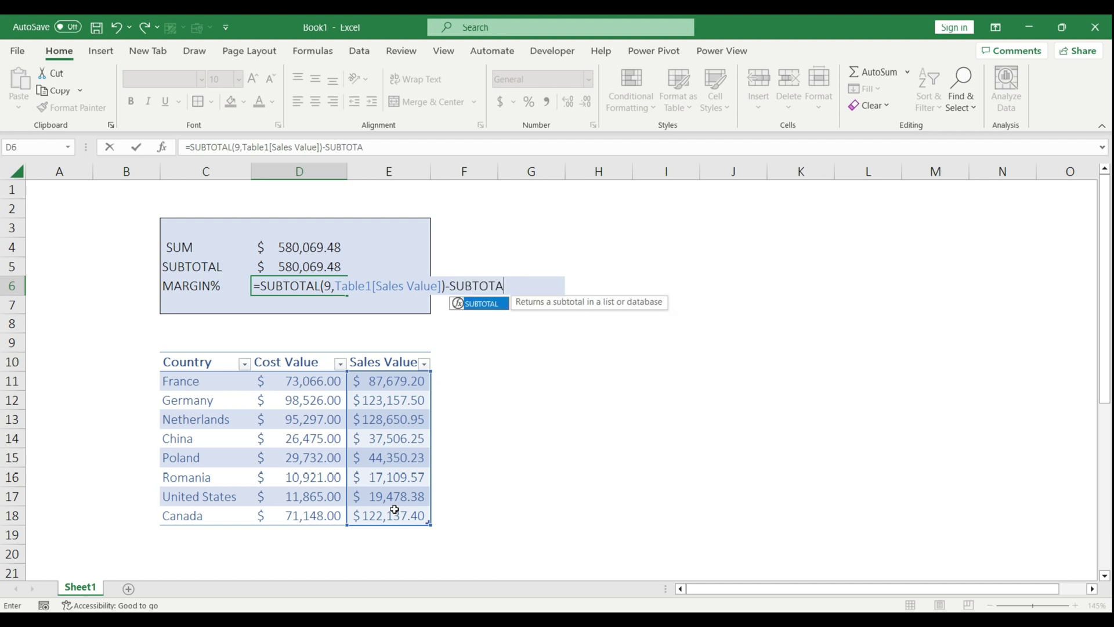
double_click(478, 303)
type("9,")
left_click_drag(320, 382, 316, 499)
type("))")
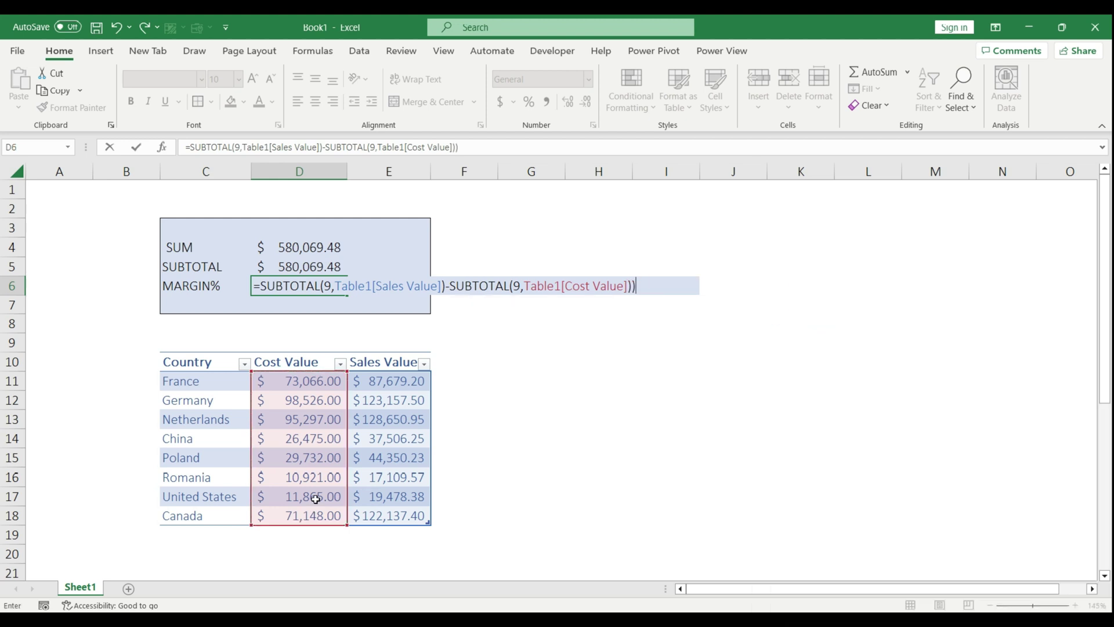
Wrap the difference in parentheses and divide it by SUBTOTAL(9,Table1[Sales Value]), giving 0.281068875
left_click(259, 285)
type("(")
left_click(650, 286)
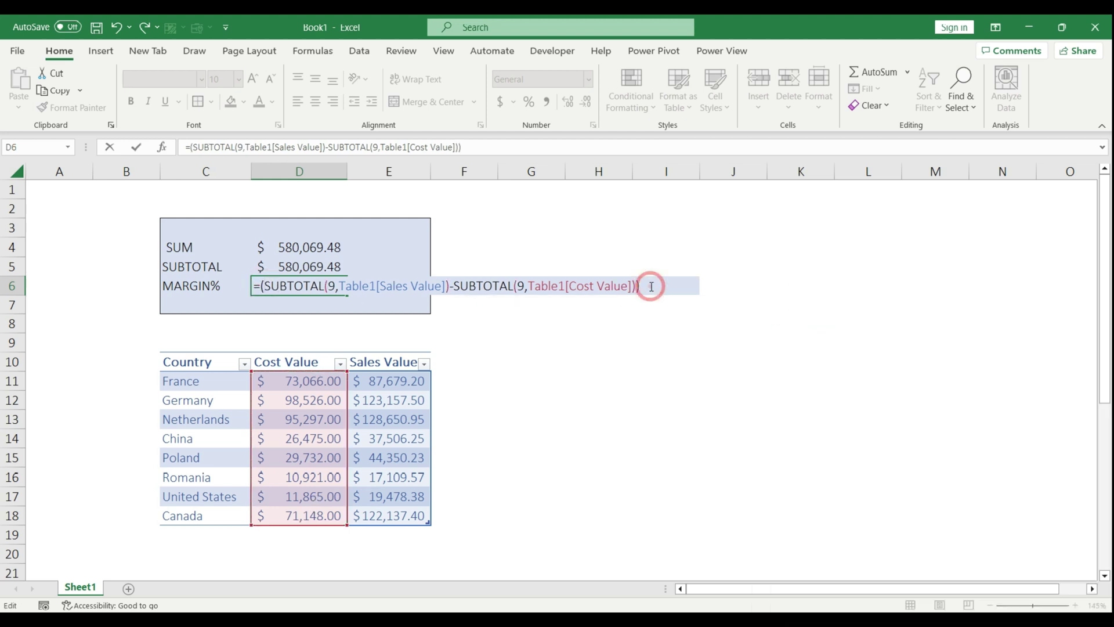
type("/")
type("SUBTOTA")
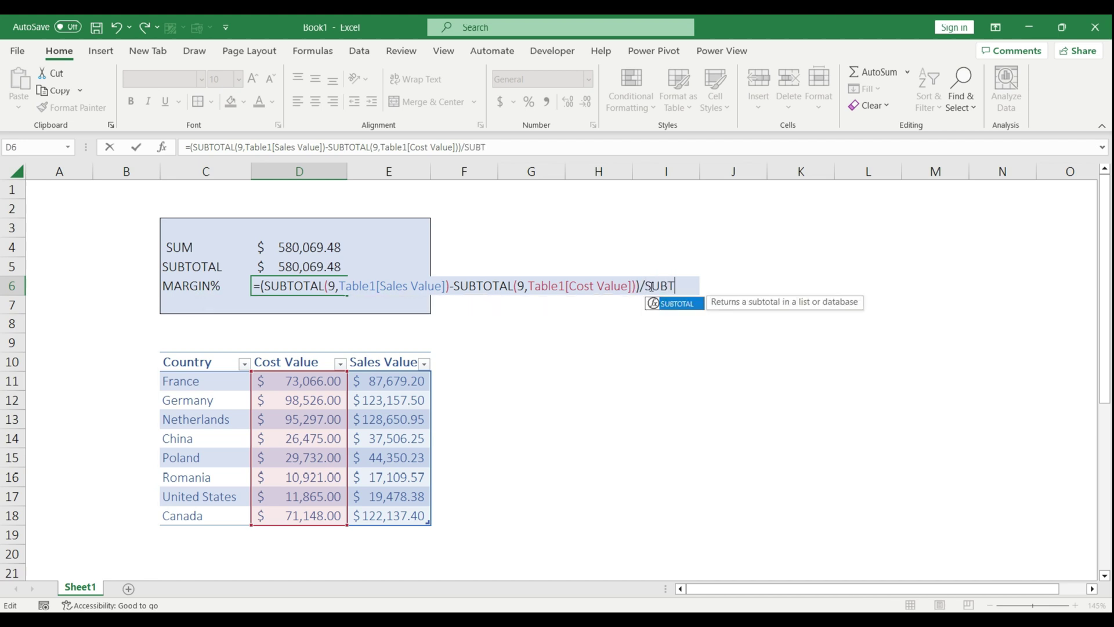
type("L(9,")
left_click_drag(372, 381, 390, 509)
type(")")
key("Return")
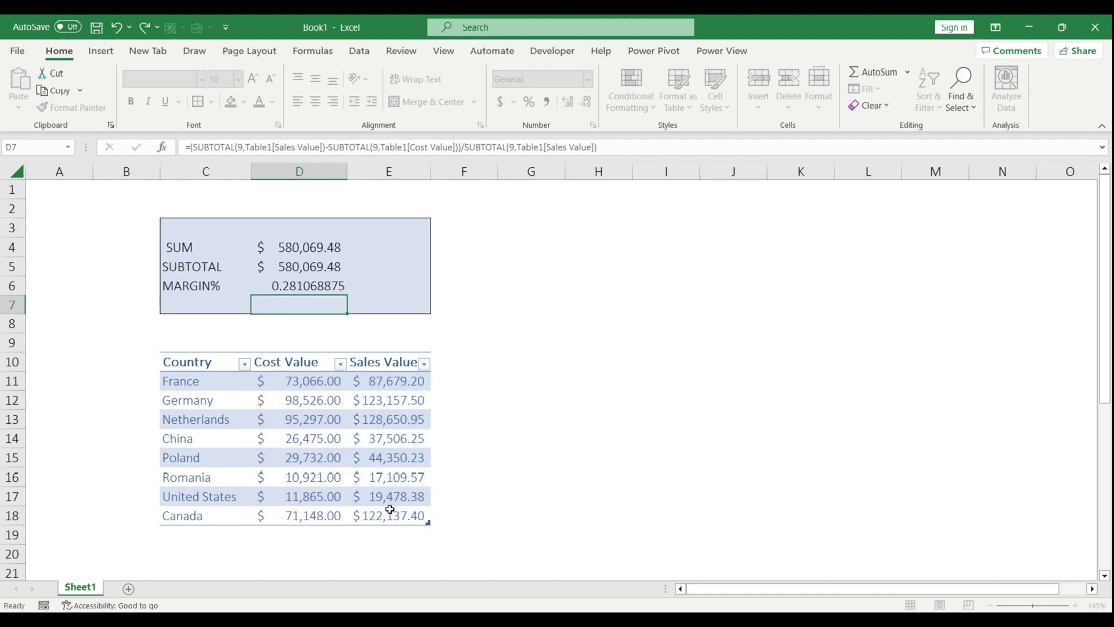
Show the margin in Percent Style and filter the table to Poland and United States, reading 35%
left_click(290, 286)
left_click(528, 101)
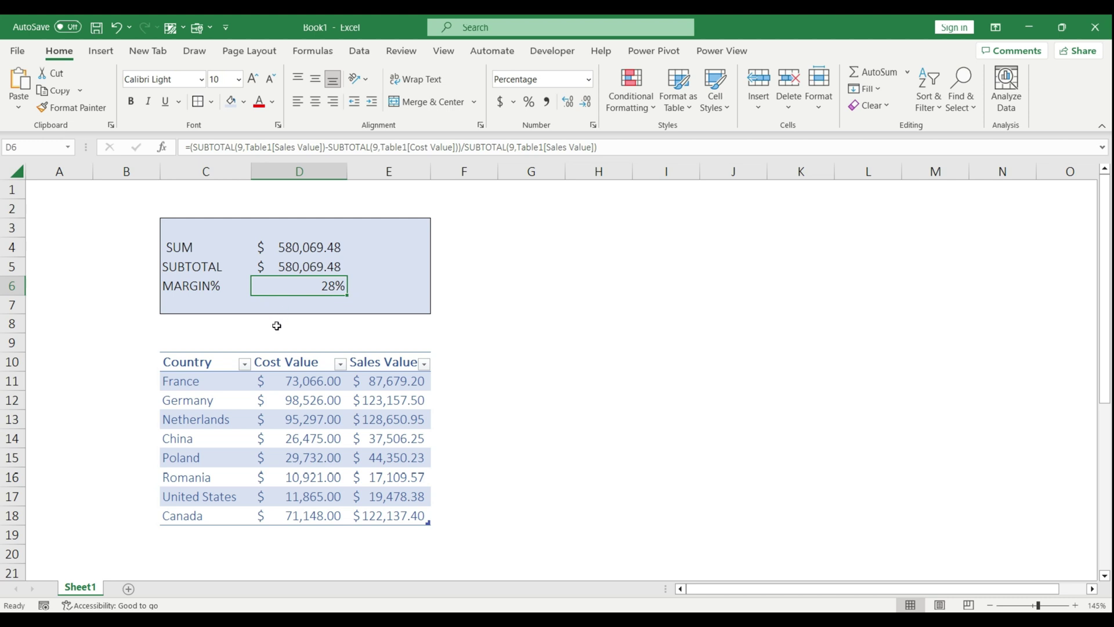
left_click(242, 364)
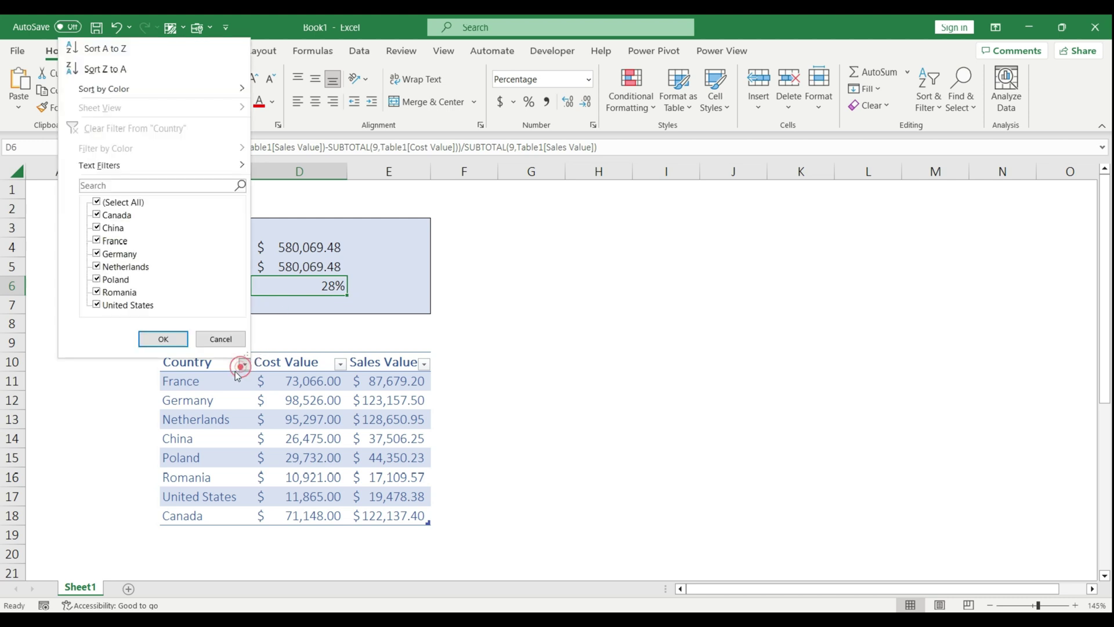
left_click(122, 202)
left_click(114, 279)
left_click(125, 305)
left_click(163, 339)
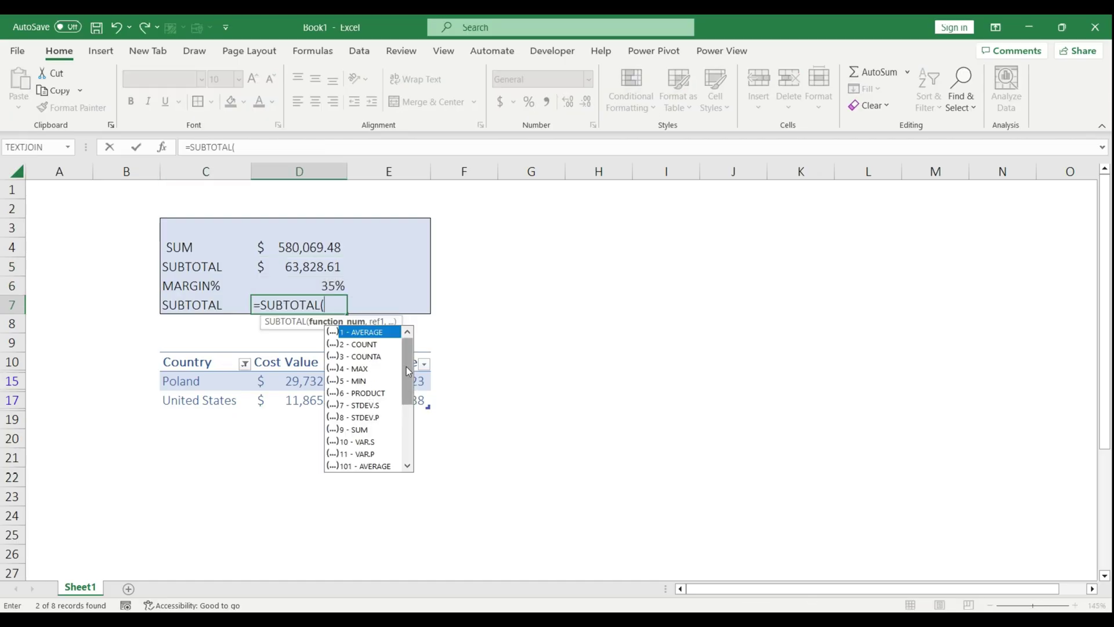
scroll(409, 371, "down", 3)
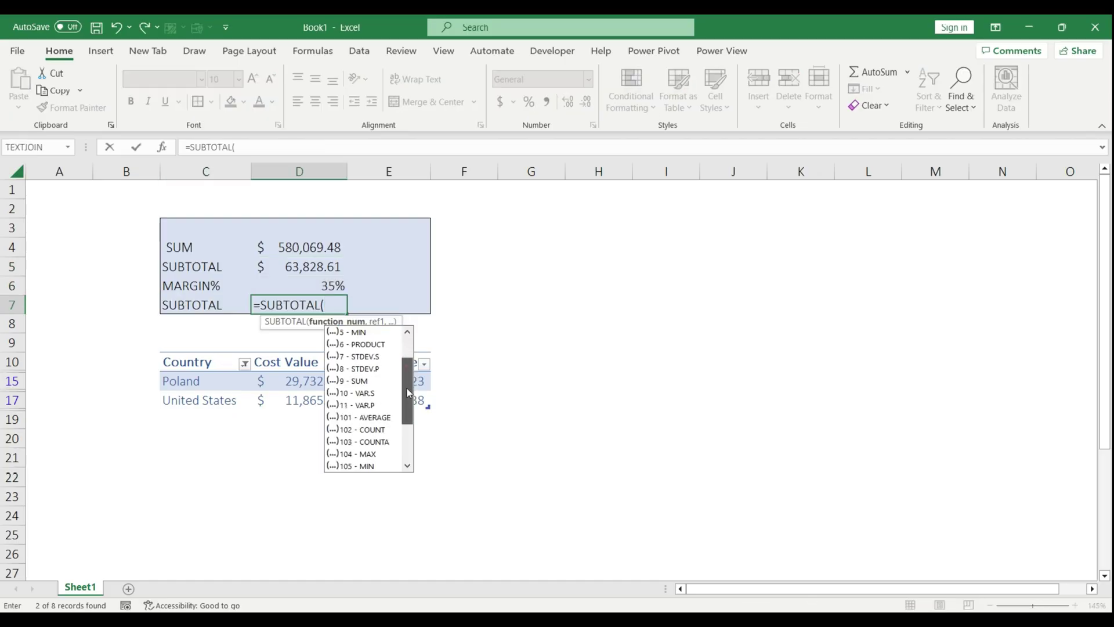
left_click(410, 360)
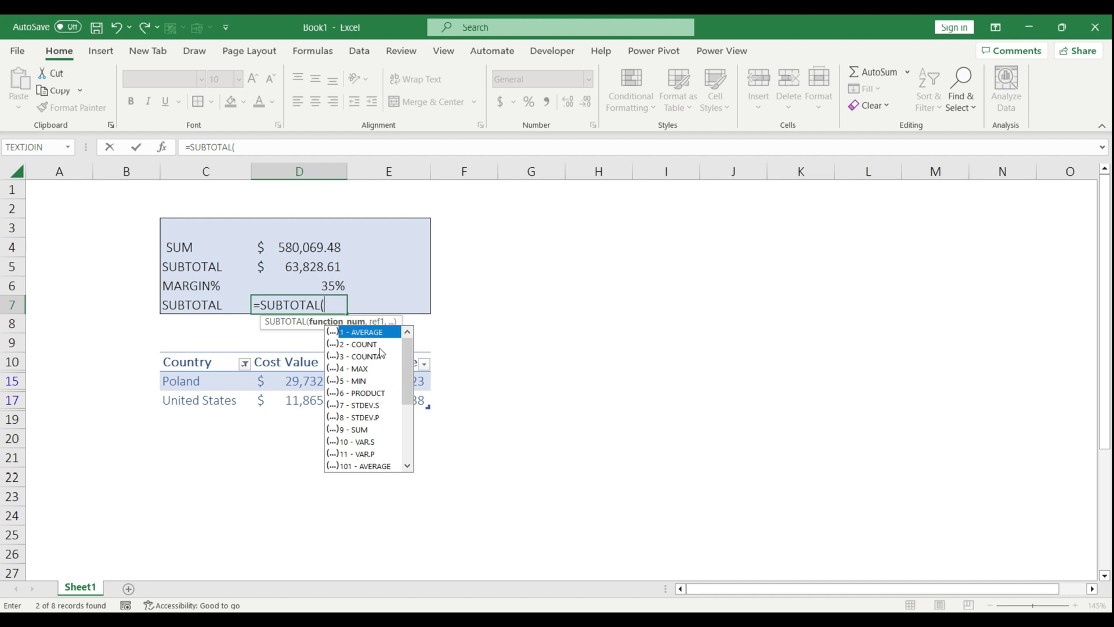
scroll(381, 352, "down", 3)
scroll(381, 352, "up", 3)
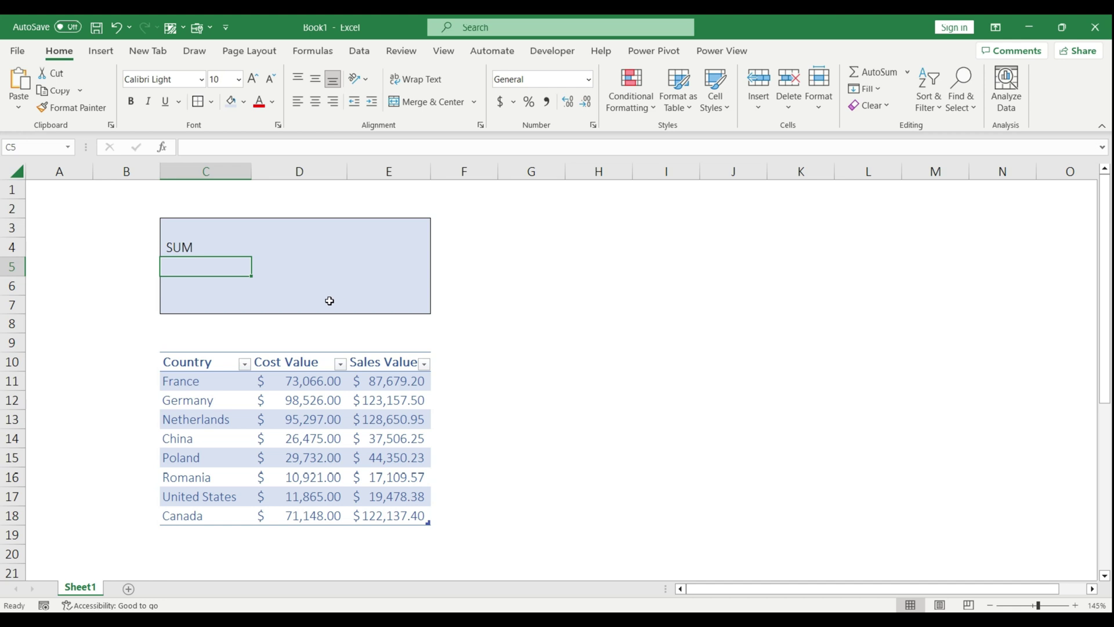
Enter =AGGREGATE(9,5,Table1[Sales Value]) in D4 to sum sales ignoring hidden rows
left_click(305, 246)
type("=AGG")
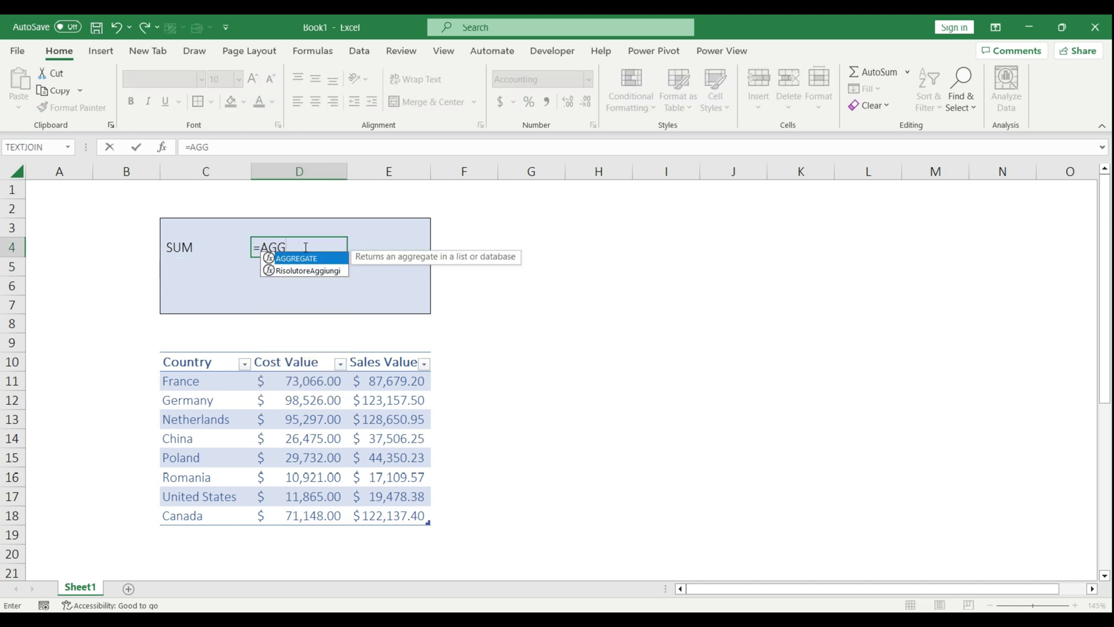
double_click(301, 259)
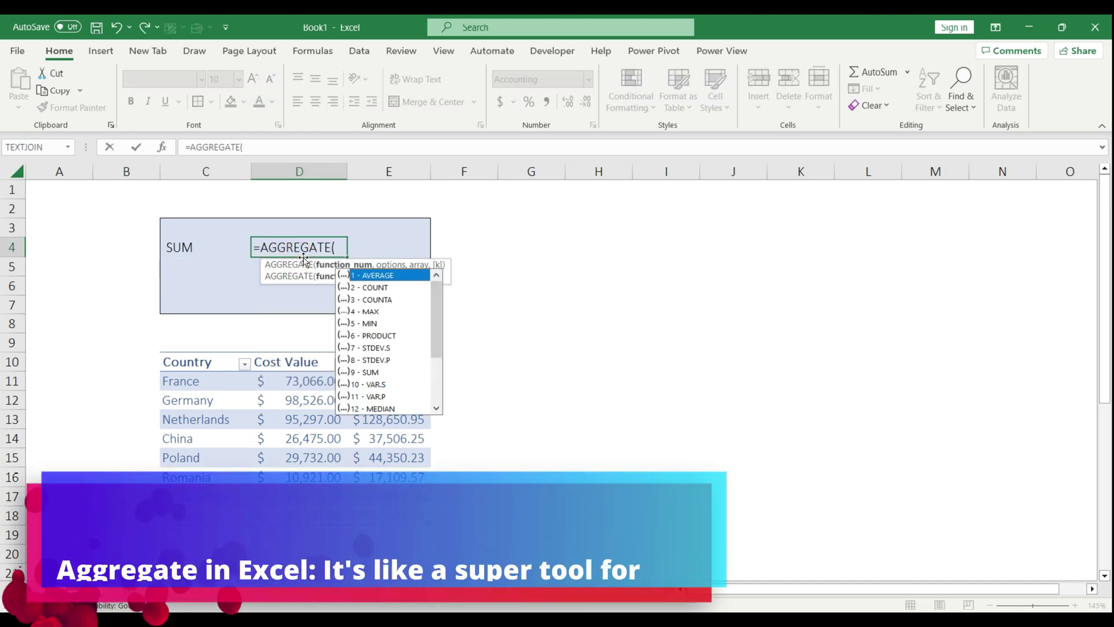
scroll(385, 315, "down", 1)
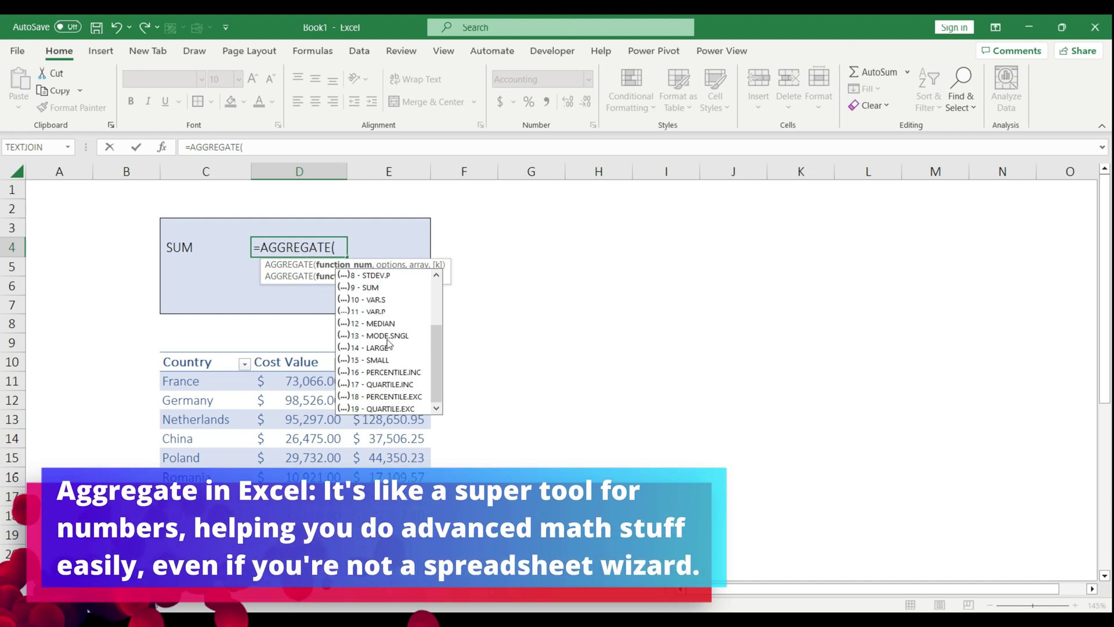
scroll(385, 395, "up", 3)
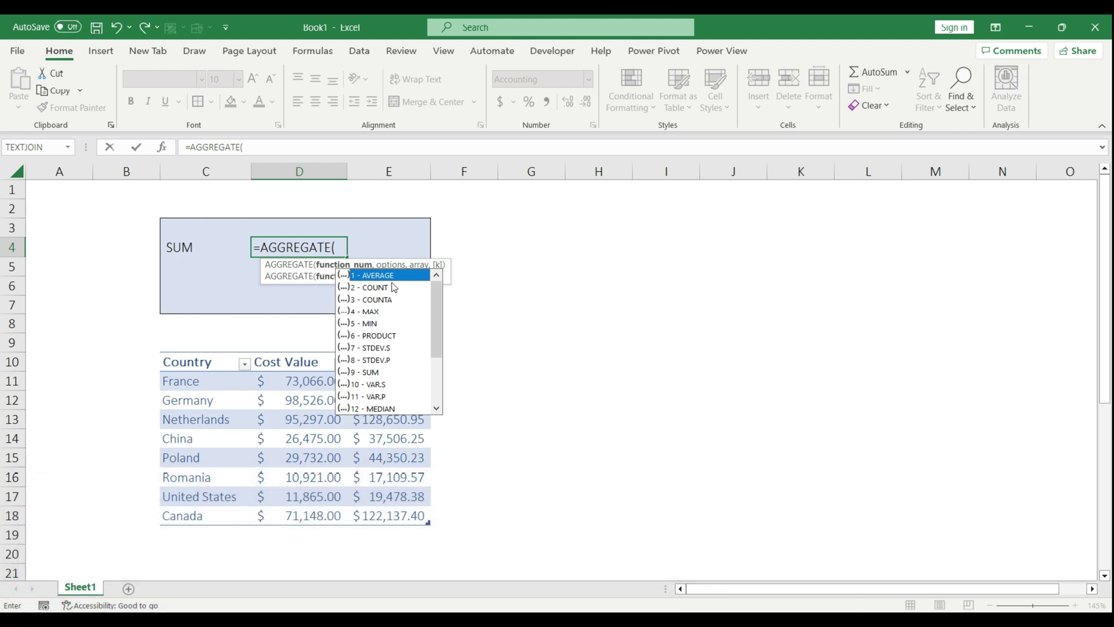
left_click(381, 374)
double_click(381, 376)
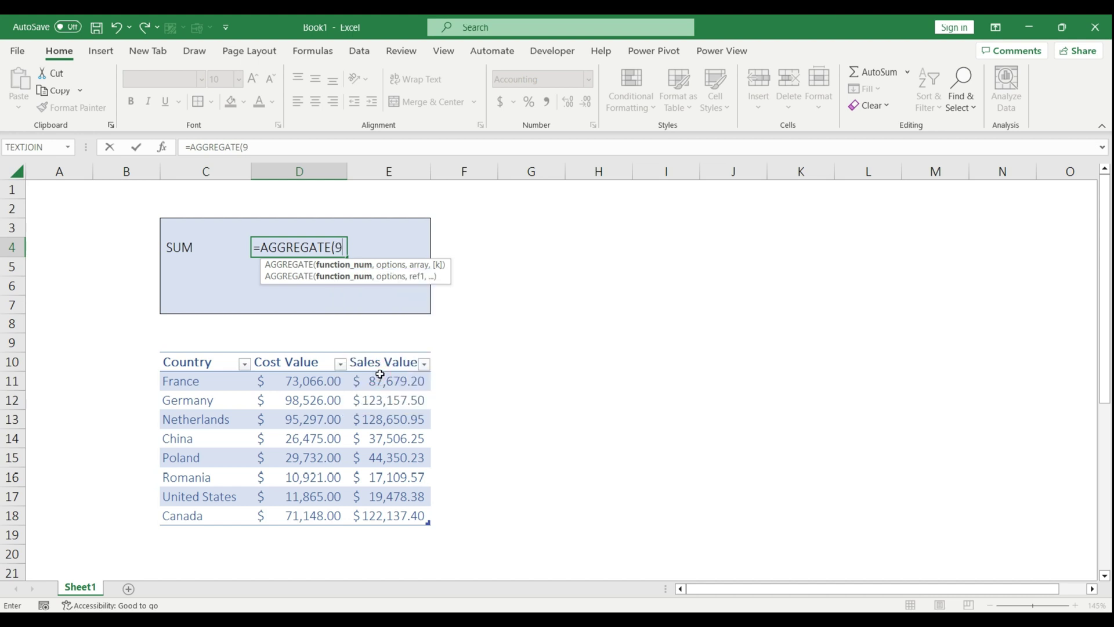
type(",")
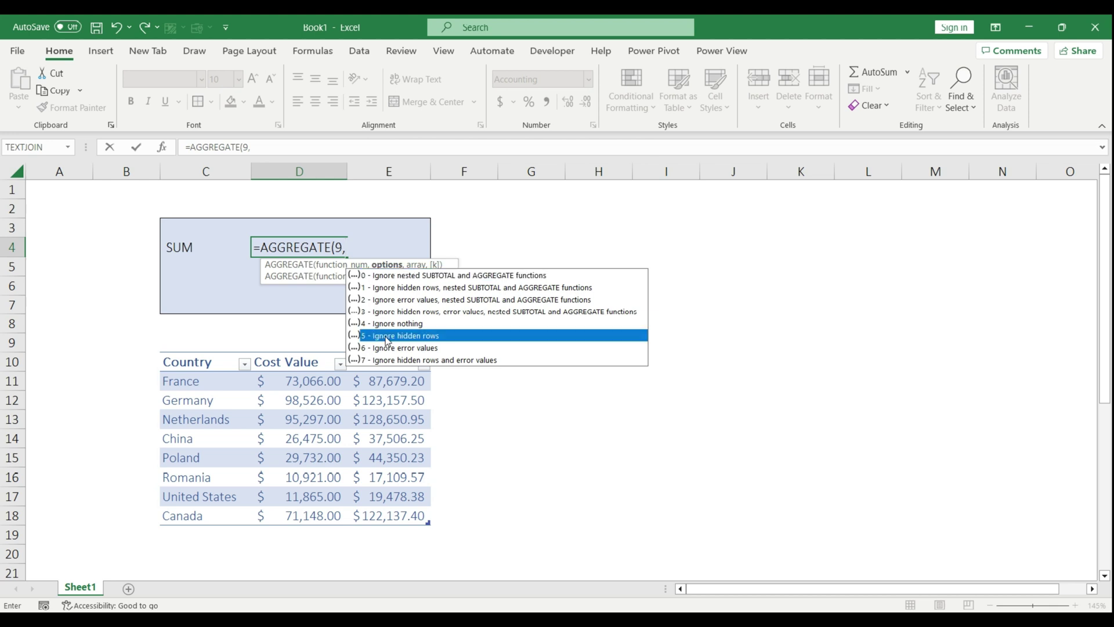
double_click(386, 337)
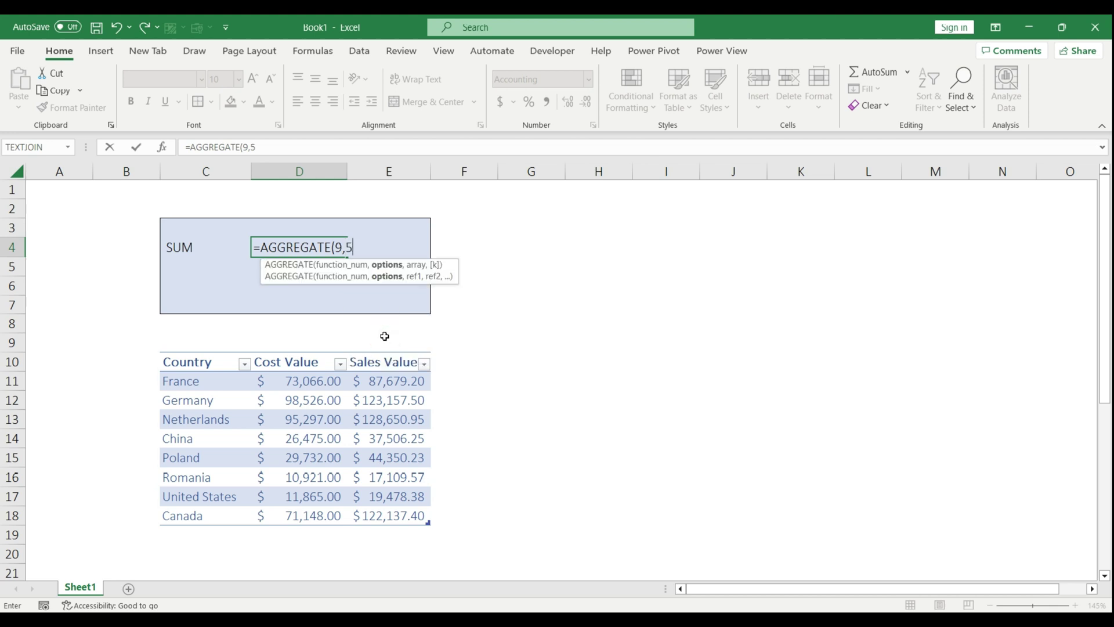
type(",")
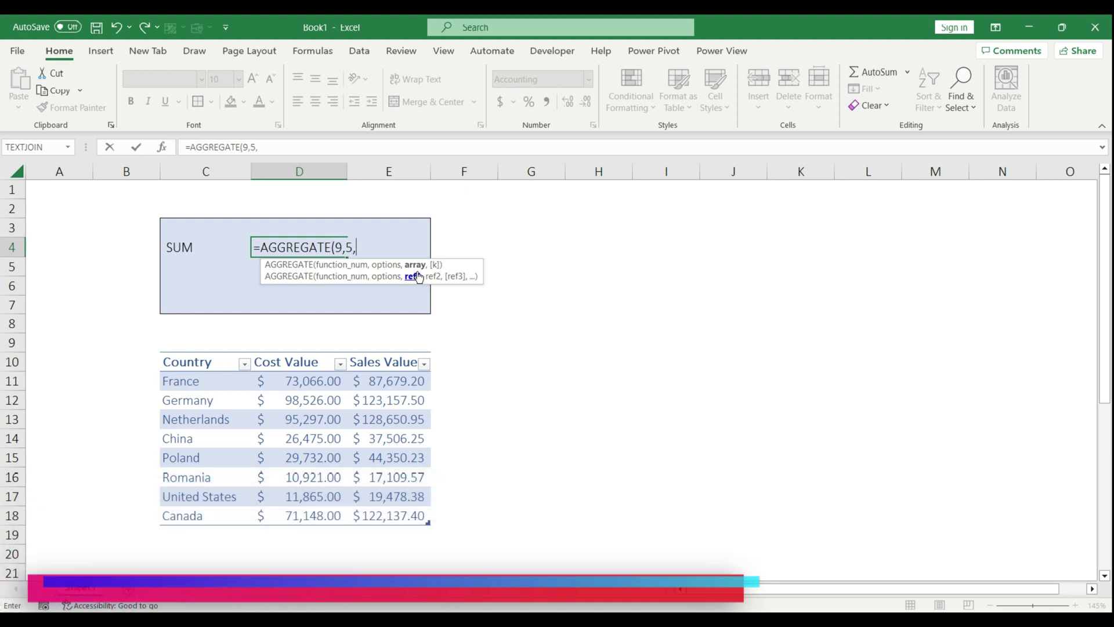
left_click_drag(389, 377, 387, 515)
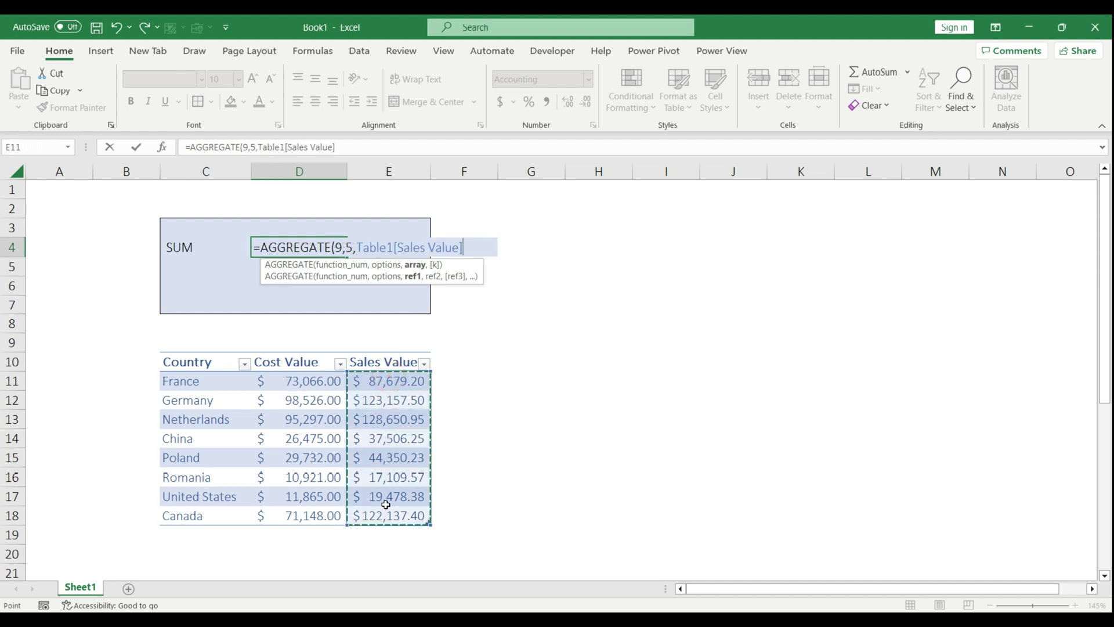
type(")")
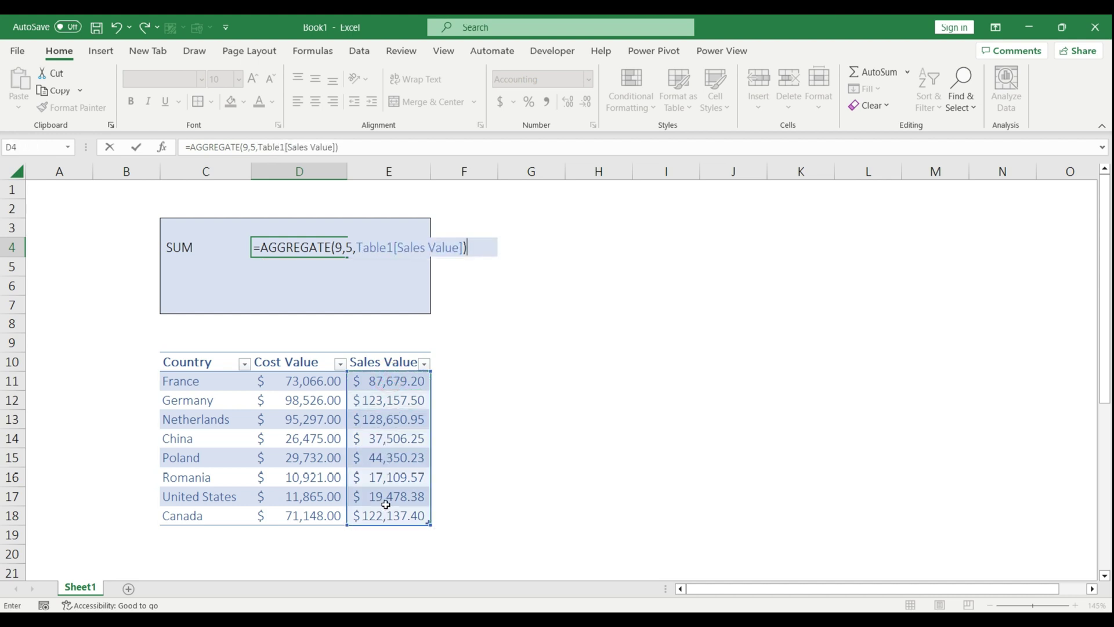
key("Return")
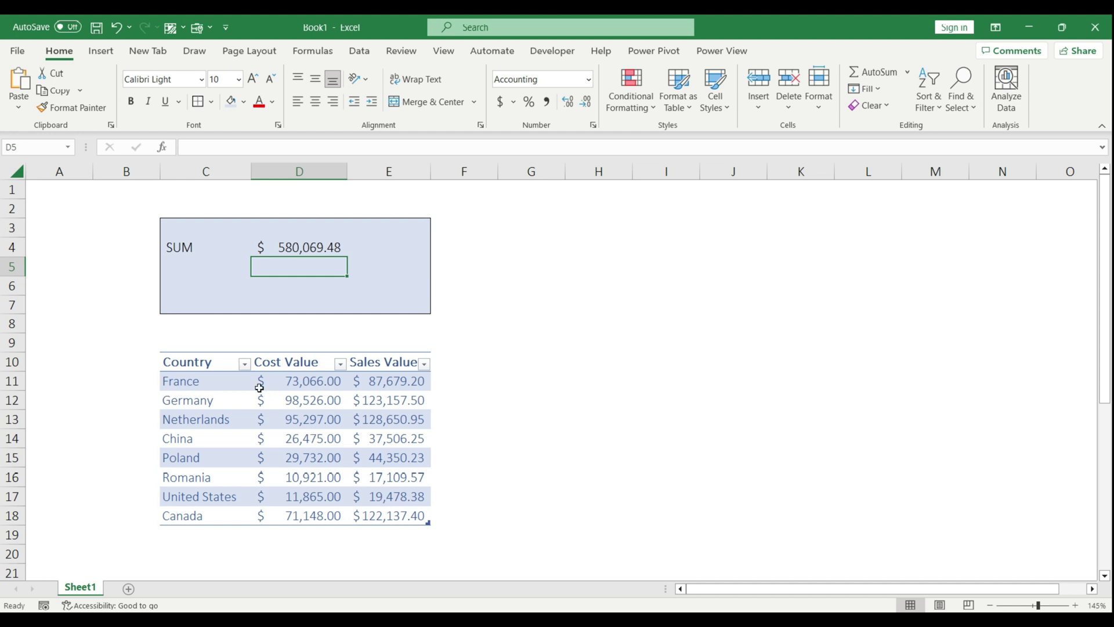
Filter the table to France, Netherlands and Poland and check the D4 total
left_click(245, 364)
left_click(116, 202)
left_click(115, 241)
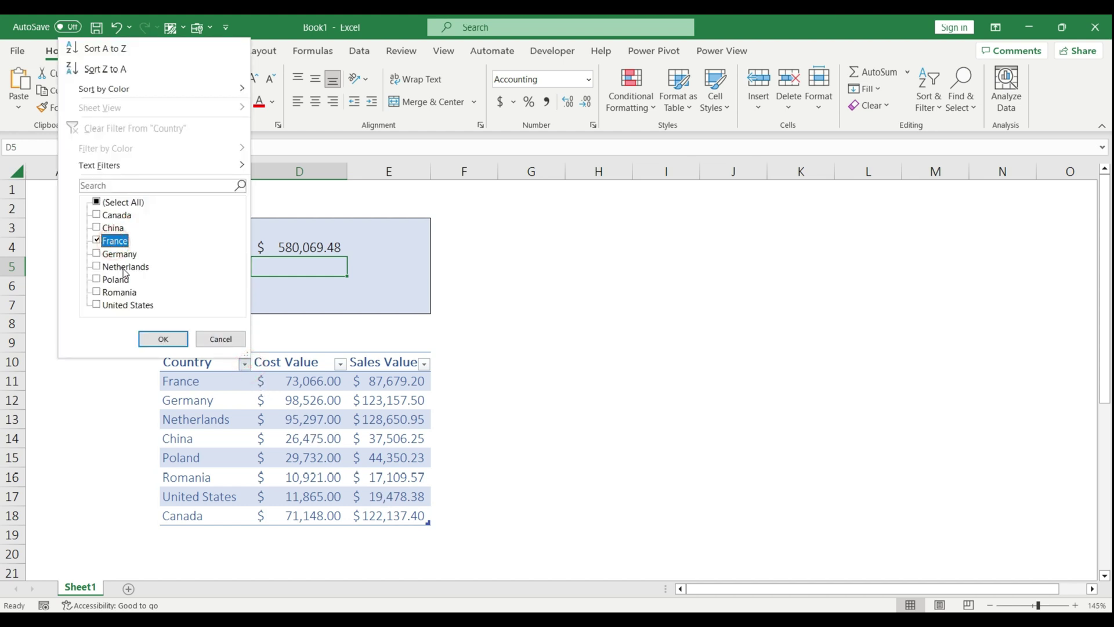
left_click(123, 266)
left_click(123, 280)
left_click(160, 339)
left_click(278, 242)
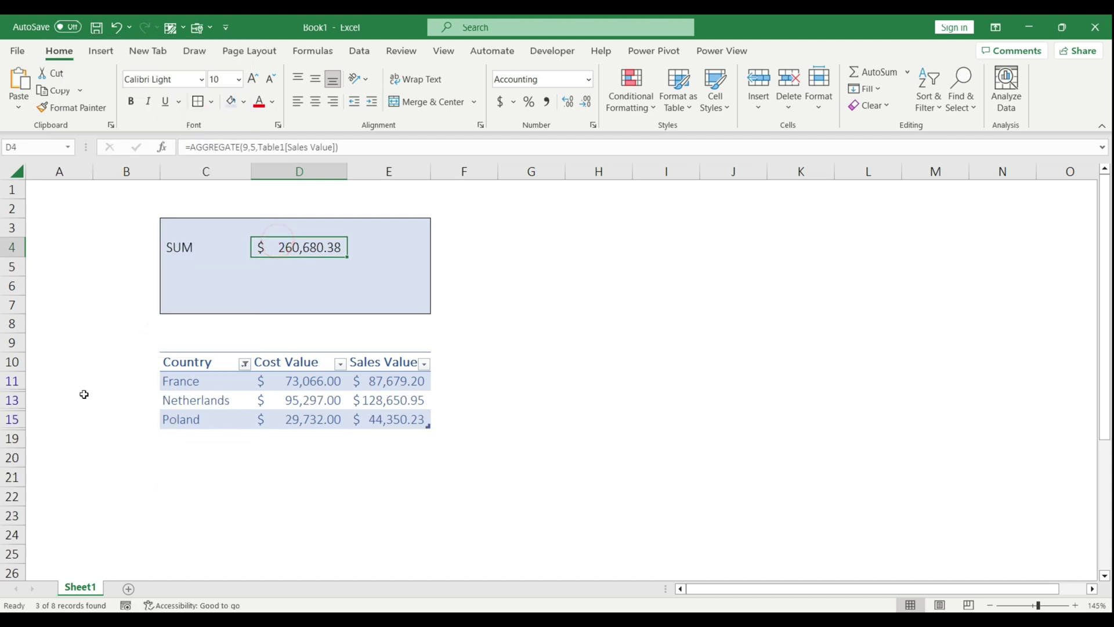
Hide the Netherlands row, check the D4 result, then unhide rows 11 to 15
left_click(12, 400)
right_click(11, 400)
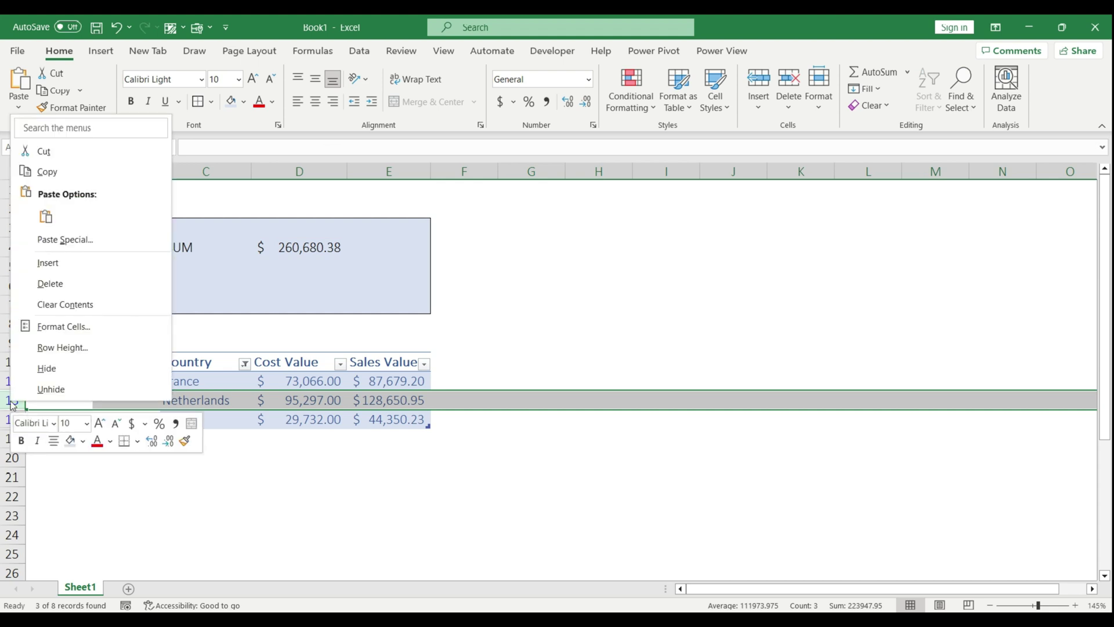
left_click(61, 369)
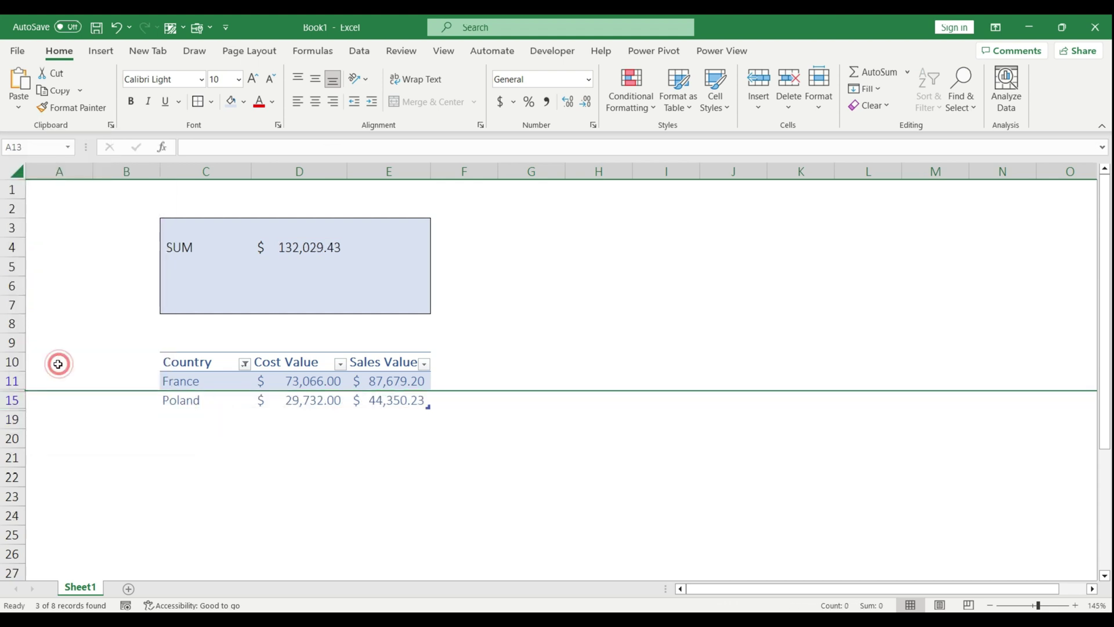
left_click(323, 246)
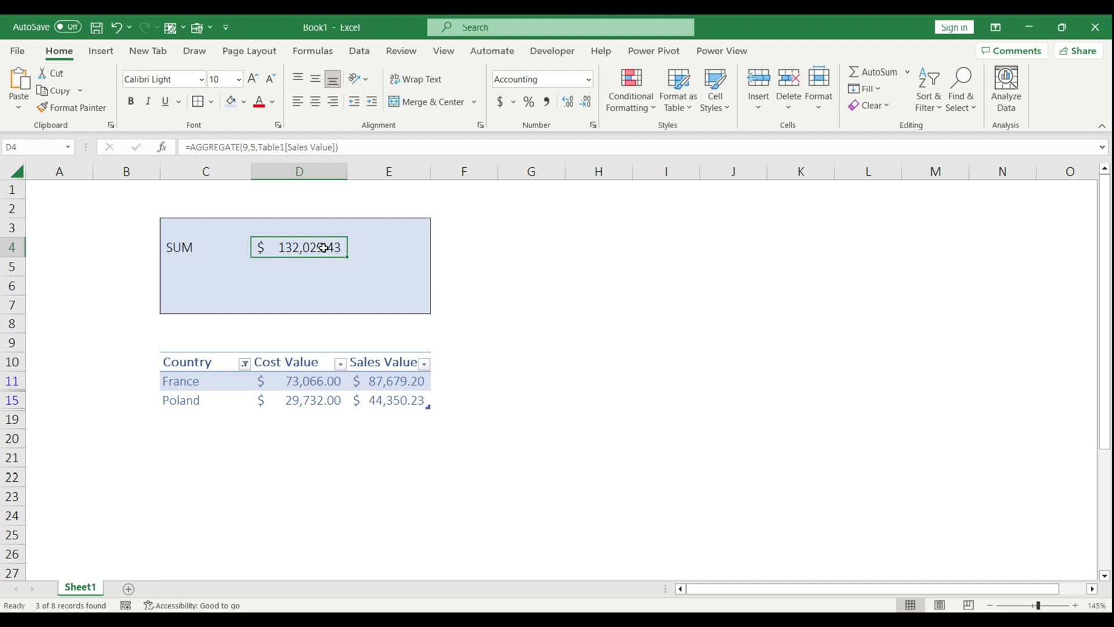
left_click_drag(11, 380, 11, 400)
right_click(16, 402)
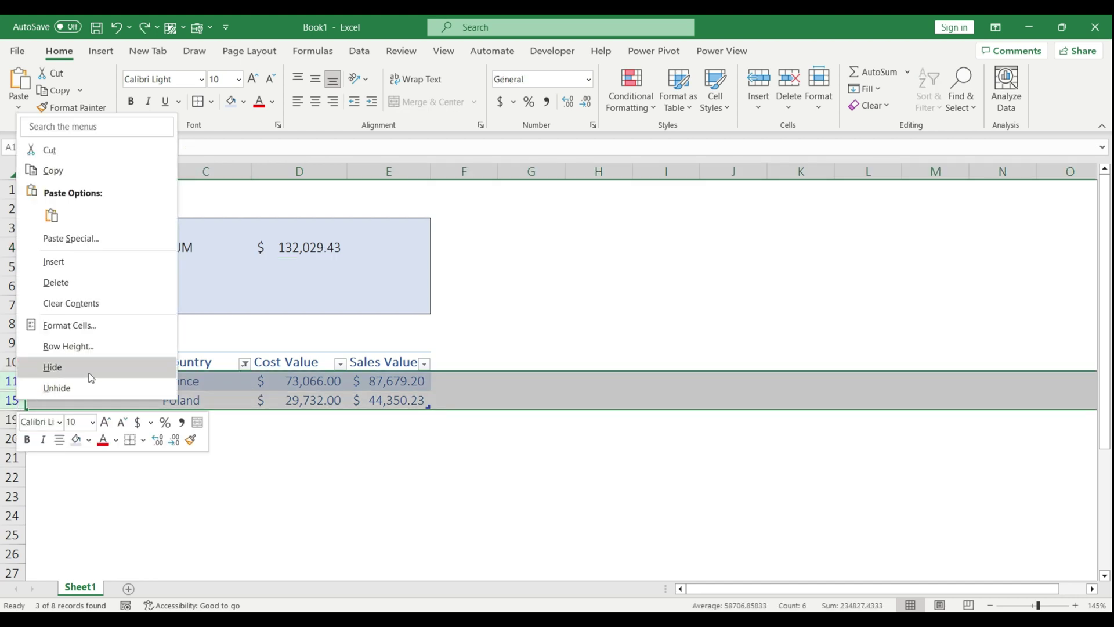
left_click(100, 392)
Select all countries in the Country filter again and select D4
left_click(245, 363)
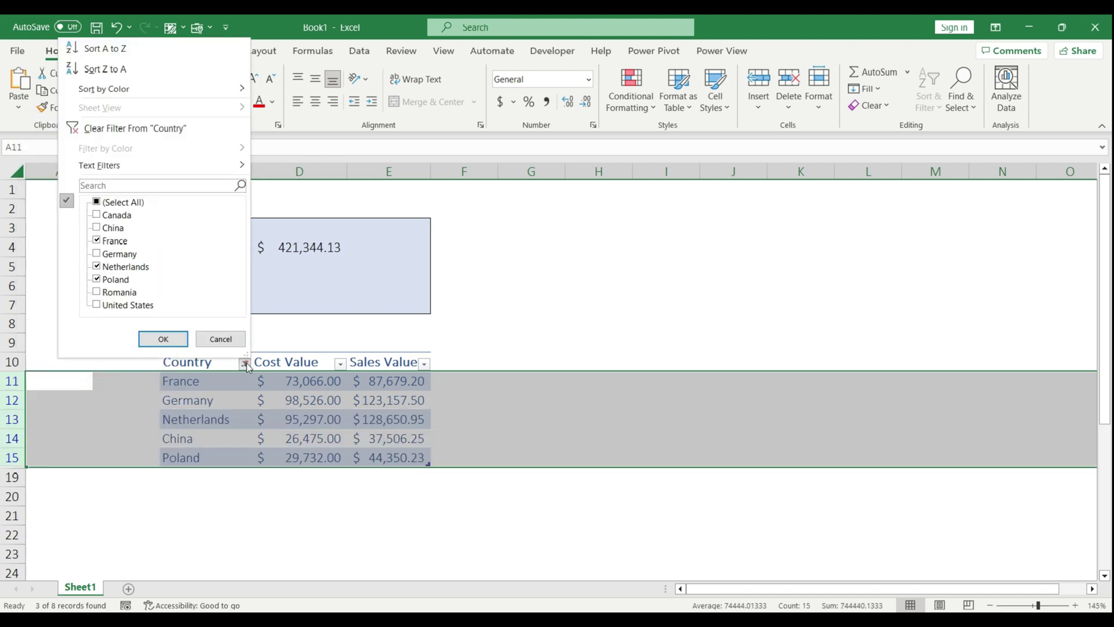
left_click(135, 201)
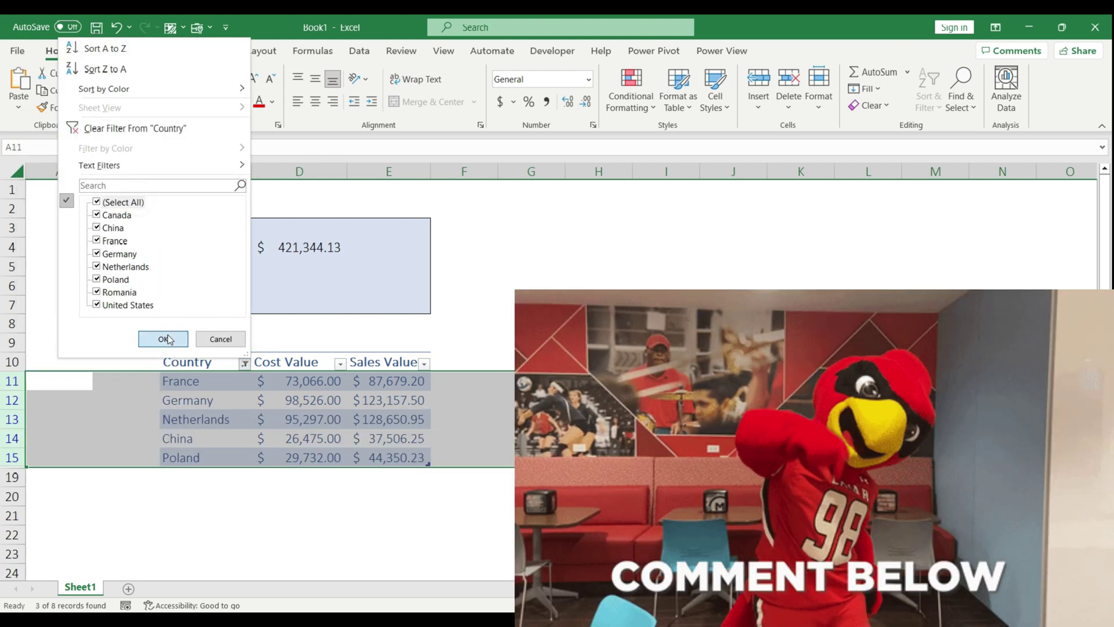
left_click(163, 339)
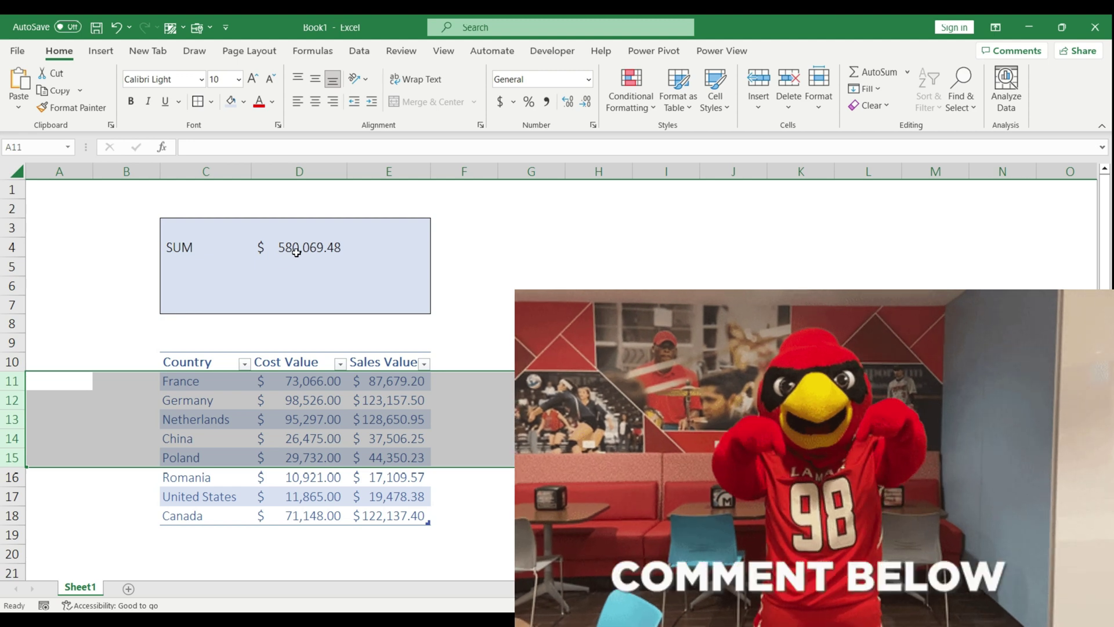
left_click(296, 251)
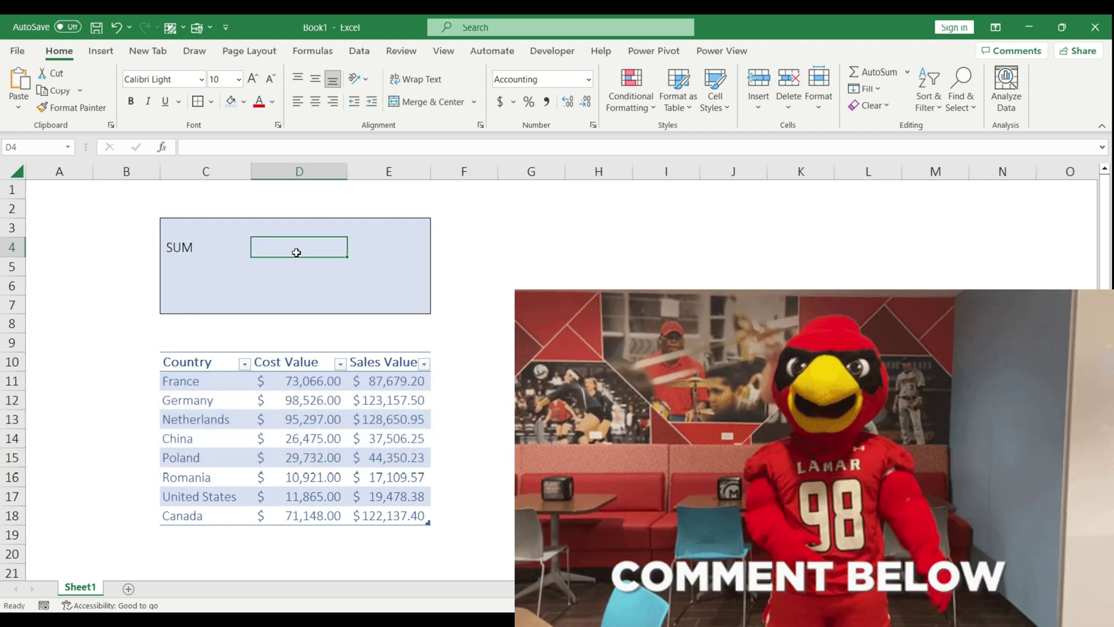
Replace D4 with =AGGREGATE(15,4,Table1[Sales Value],1), returning the lowest sale $17,109.57
key("BackSpace")
type("=AGGRE")
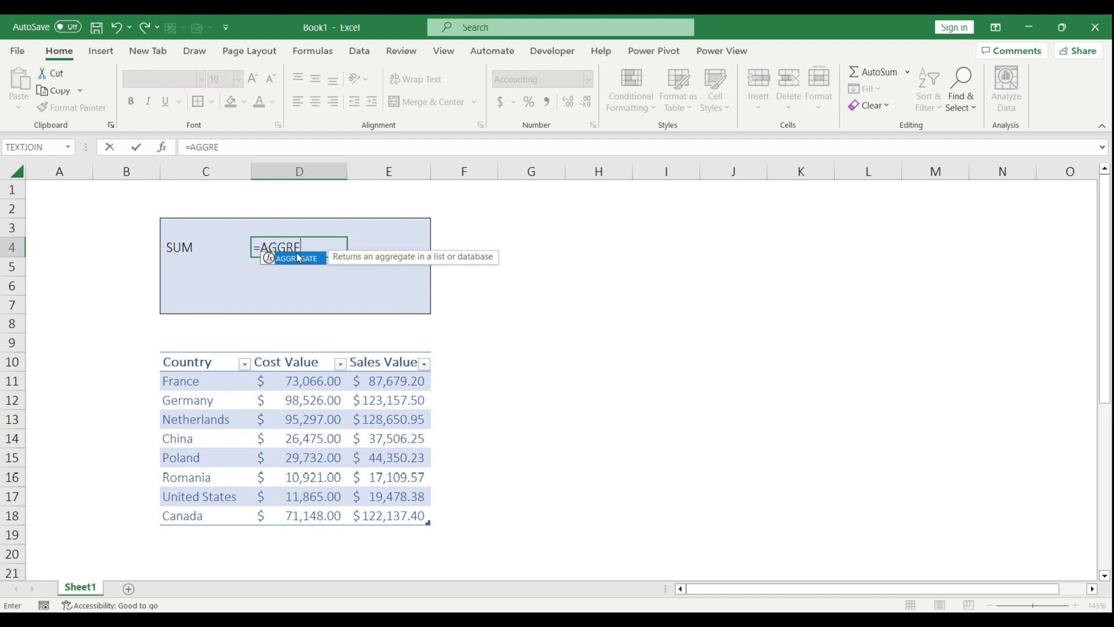
double_click(297, 257)
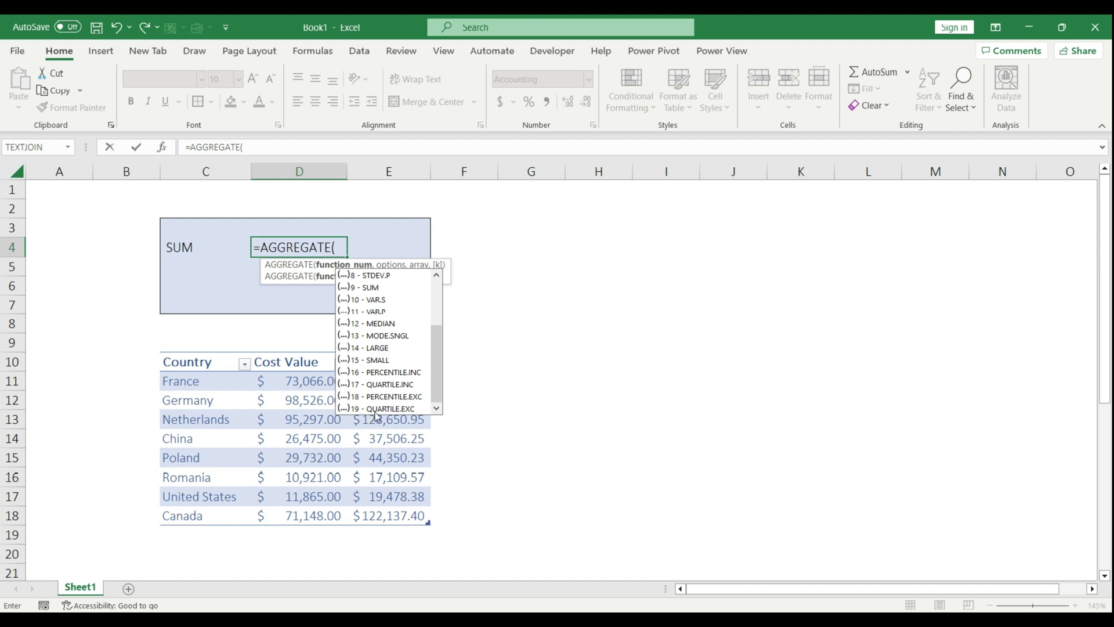
double_click(377, 360)
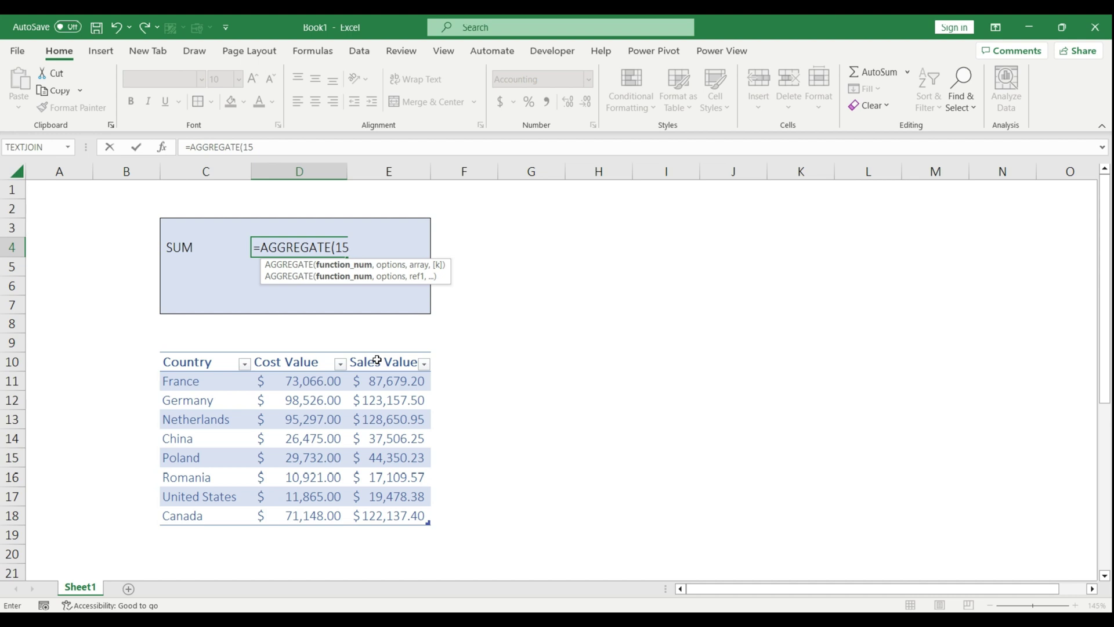
type(",")
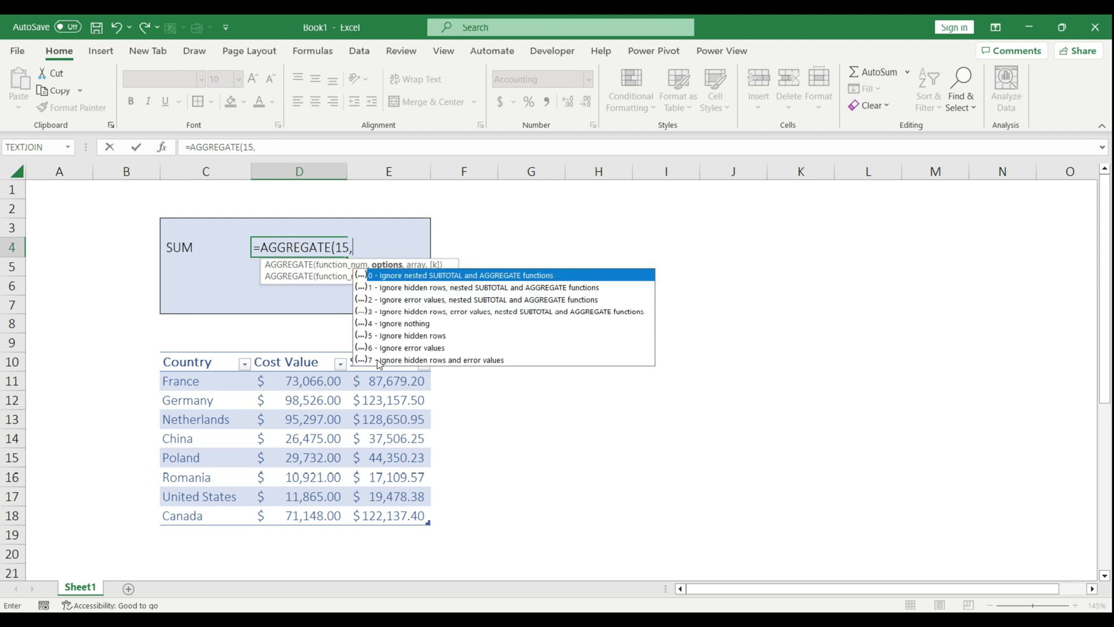
double_click(394, 325)
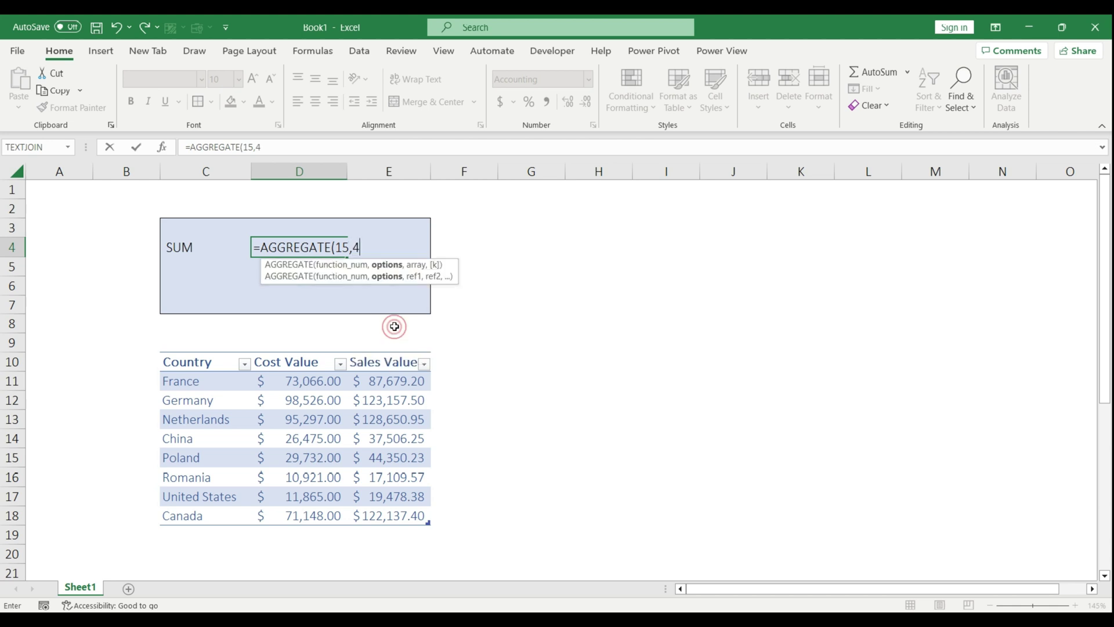
type(",")
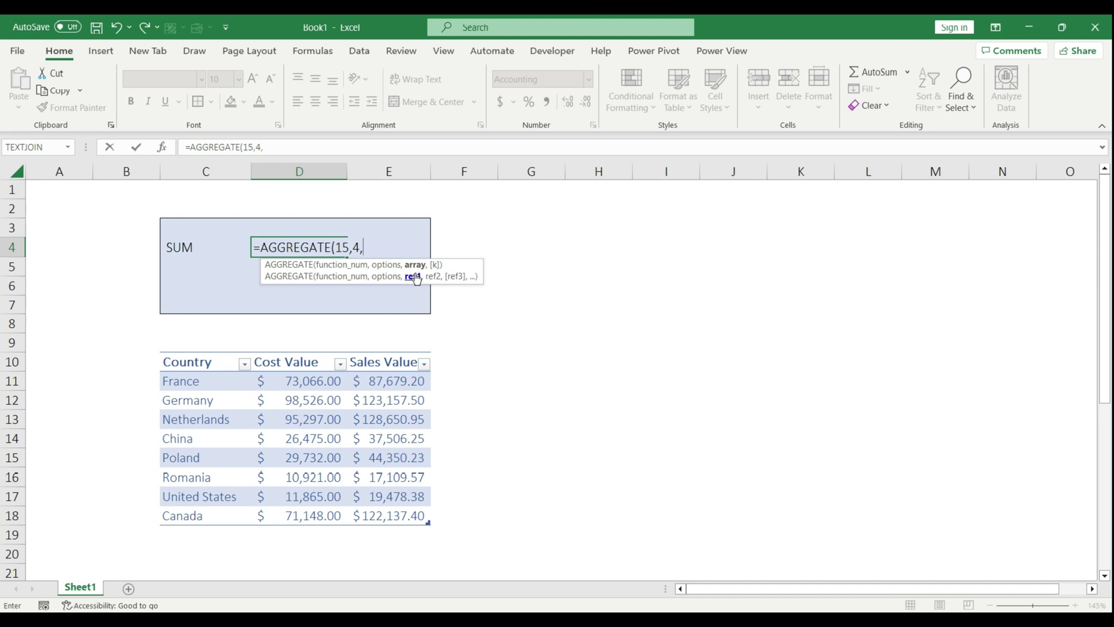
left_click(389, 379)
left_click_drag(389, 379, 406, 515)
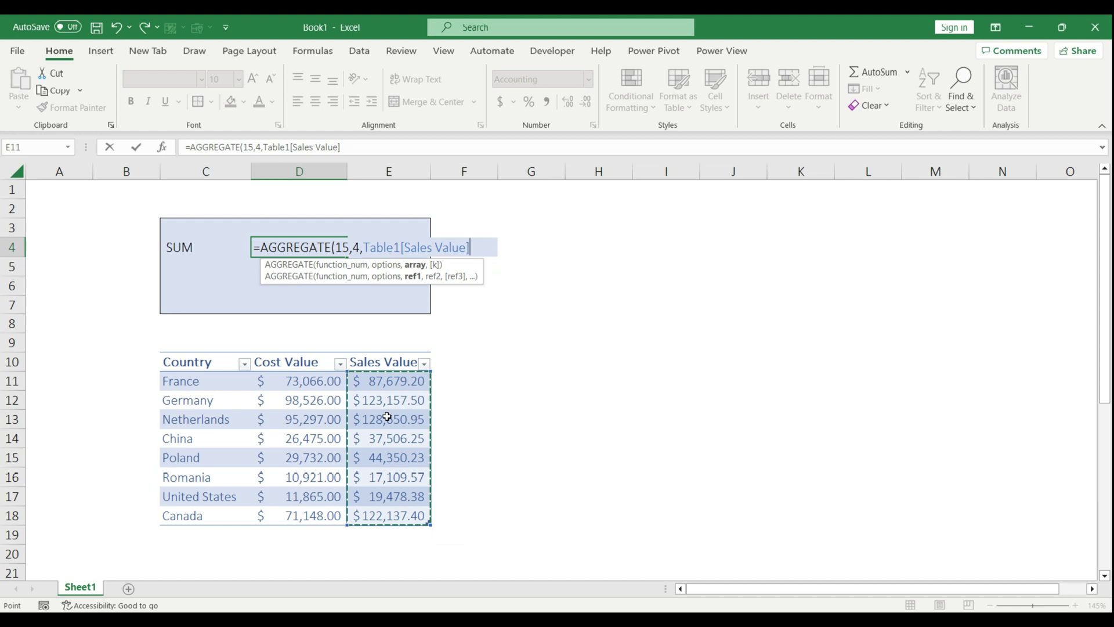
type(",")
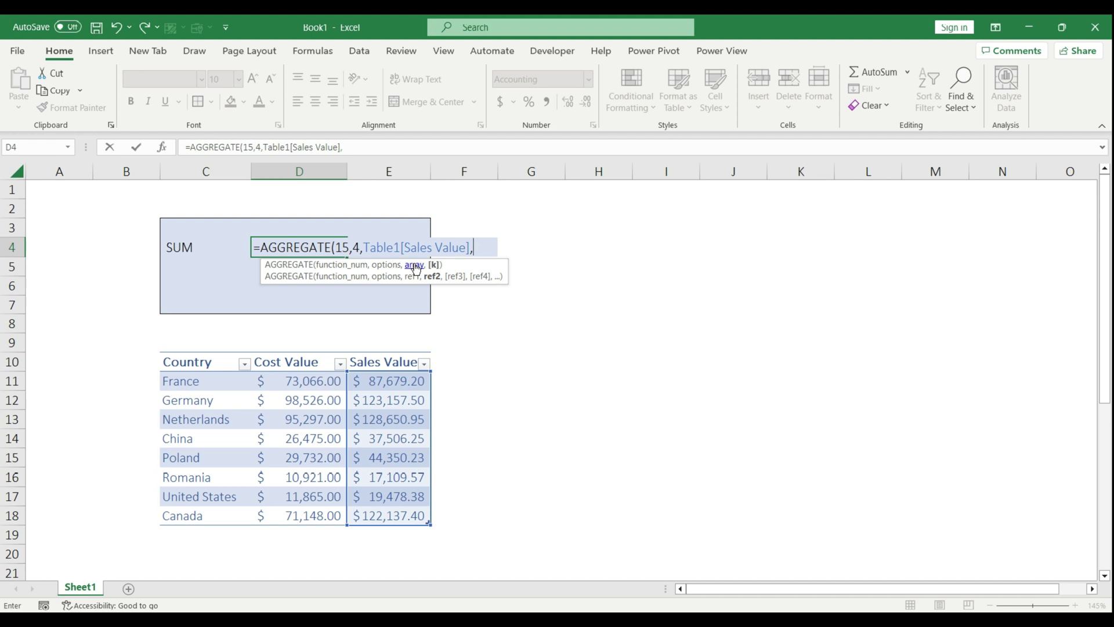
type("1)")
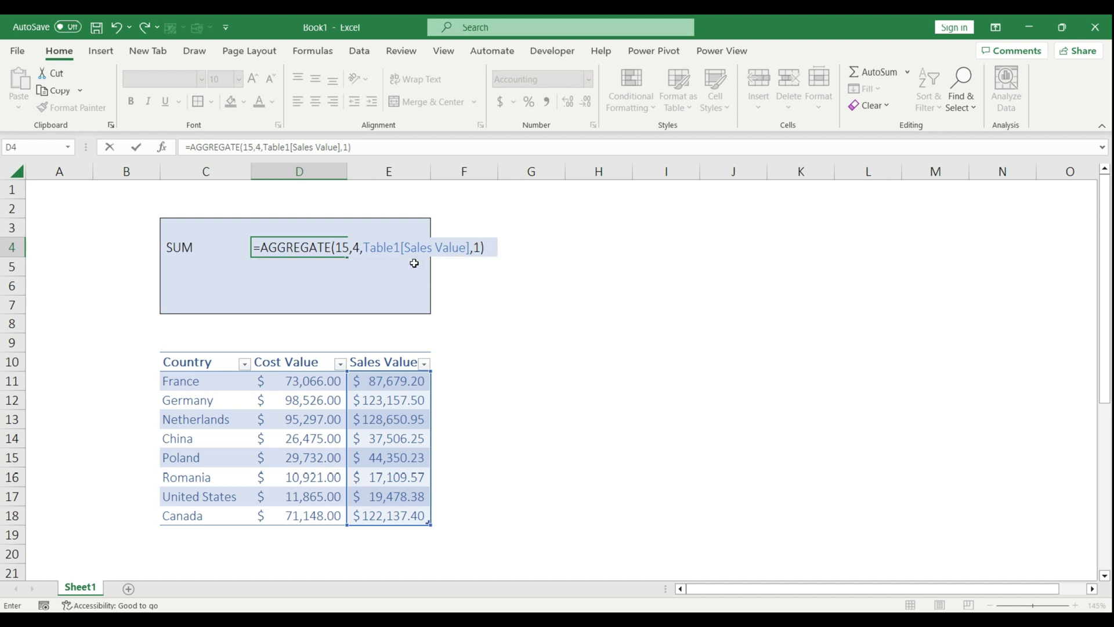
key("Return")
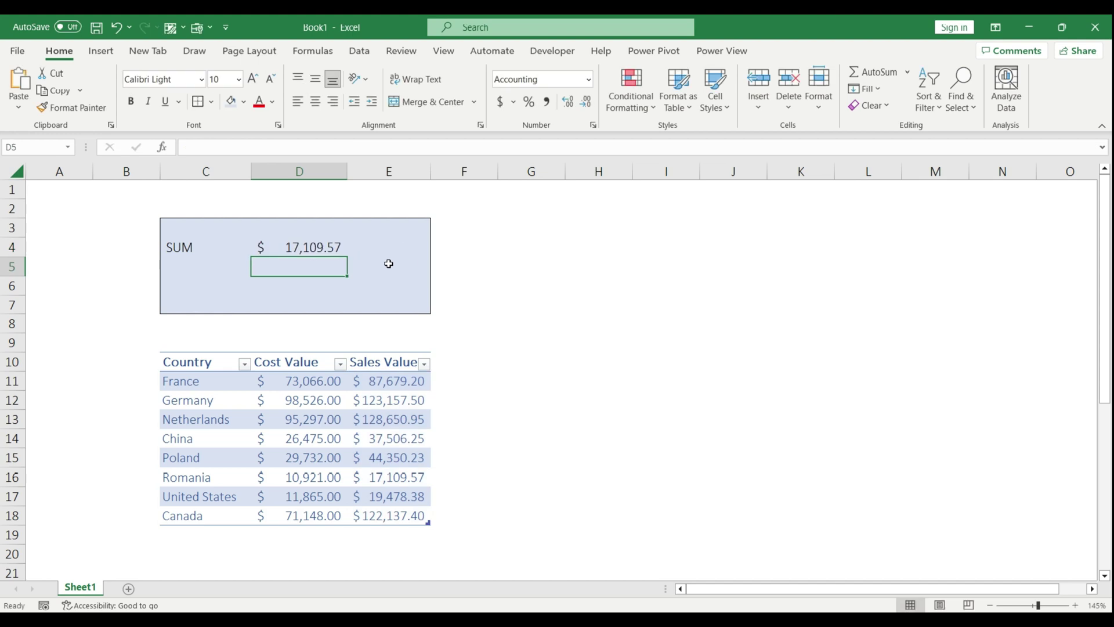
Verify the D4 result matches Romania's Sales Value in the table
left_click(331, 245)
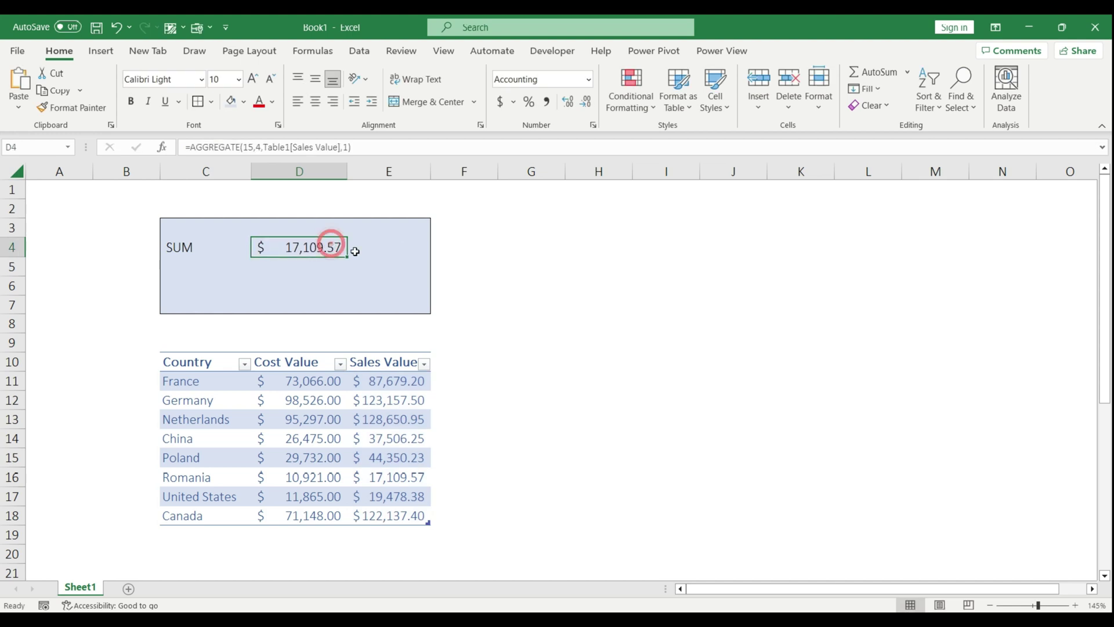
left_click_drag(396, 382, 390, 514)
left_click(388, 479)
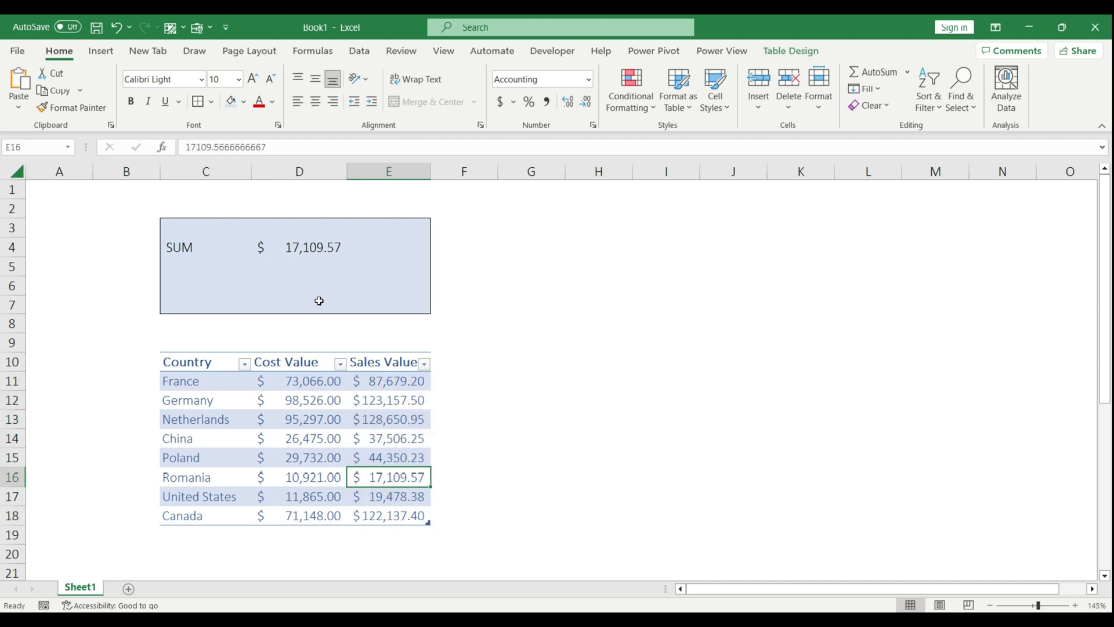
left_click(323, 245)
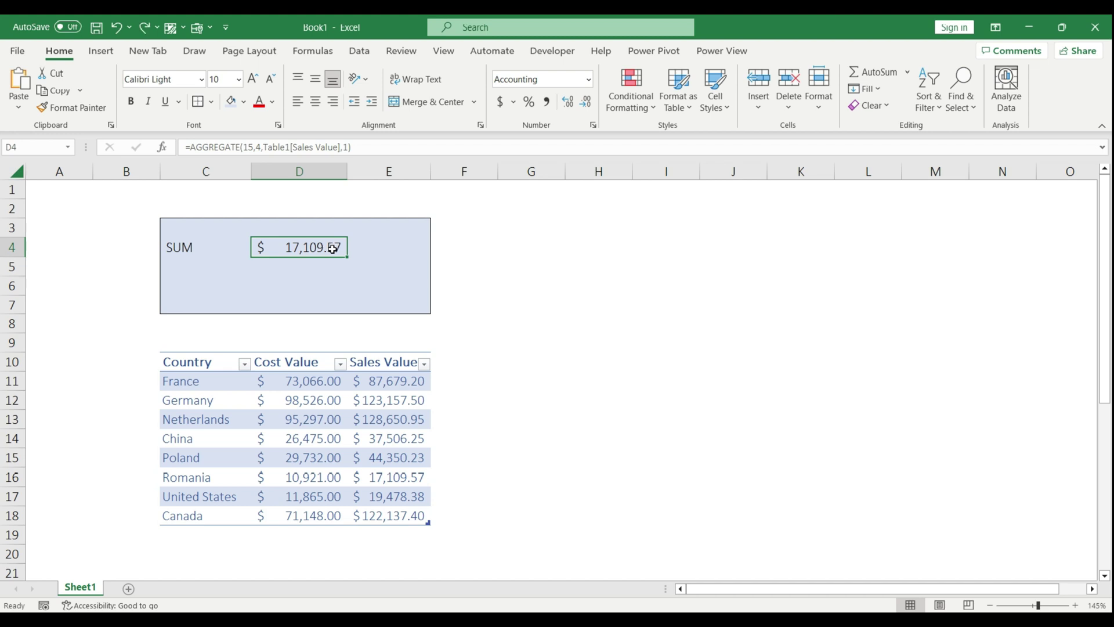
Change the last AGGREGATE argument to {1;2;3}, spilling the three lowest sales into D4:D6
double_click(334, 247)
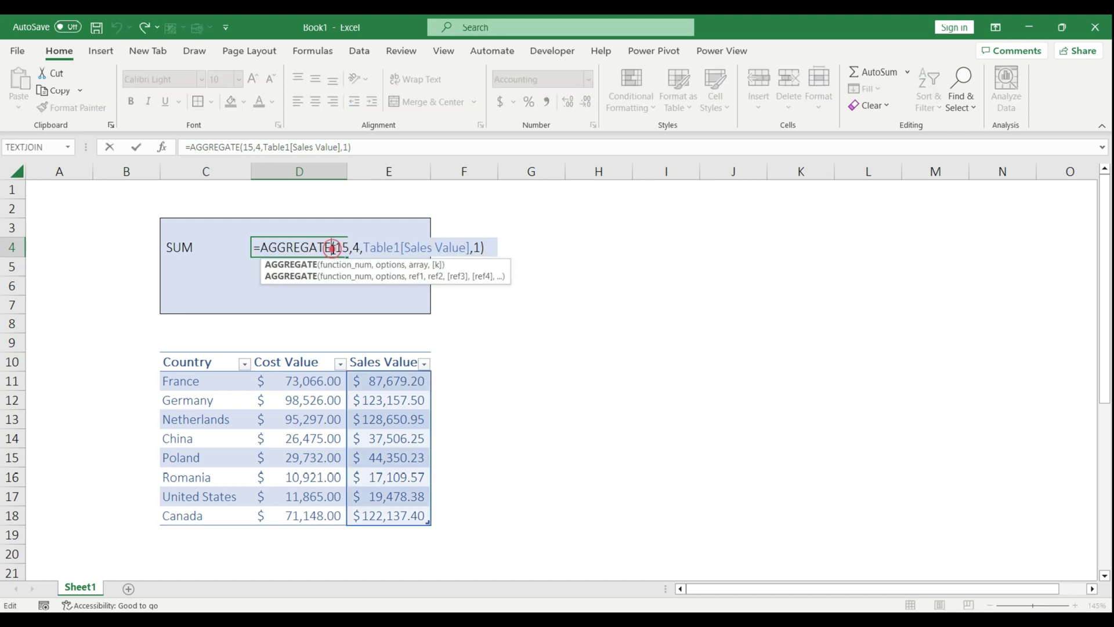
left_click(481, 247)
key("BackSpace")
type("{")
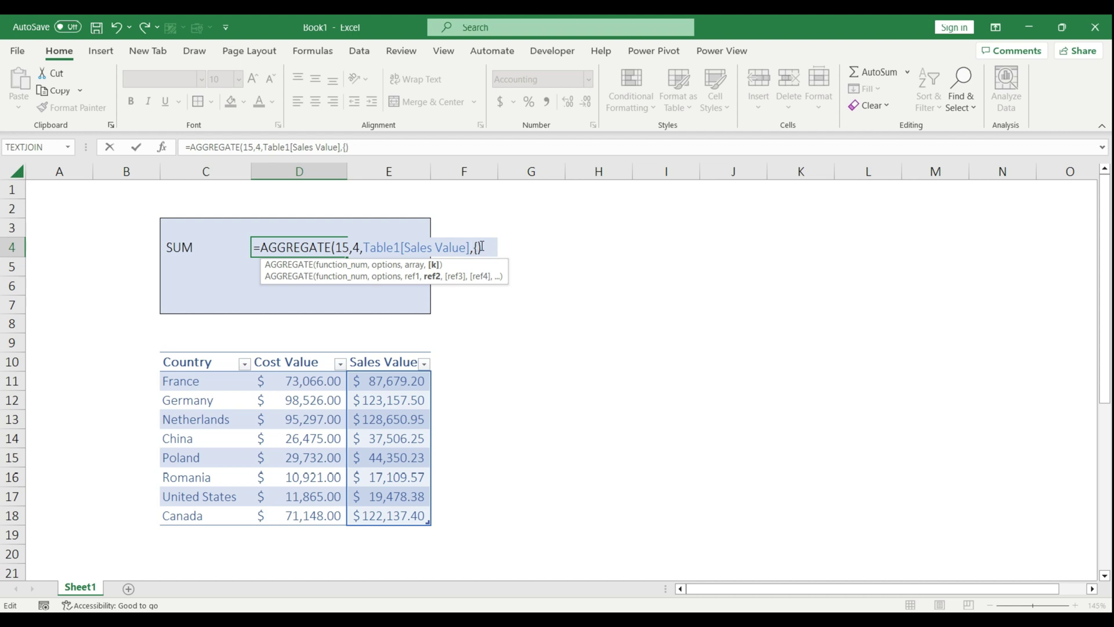
type("1;2")
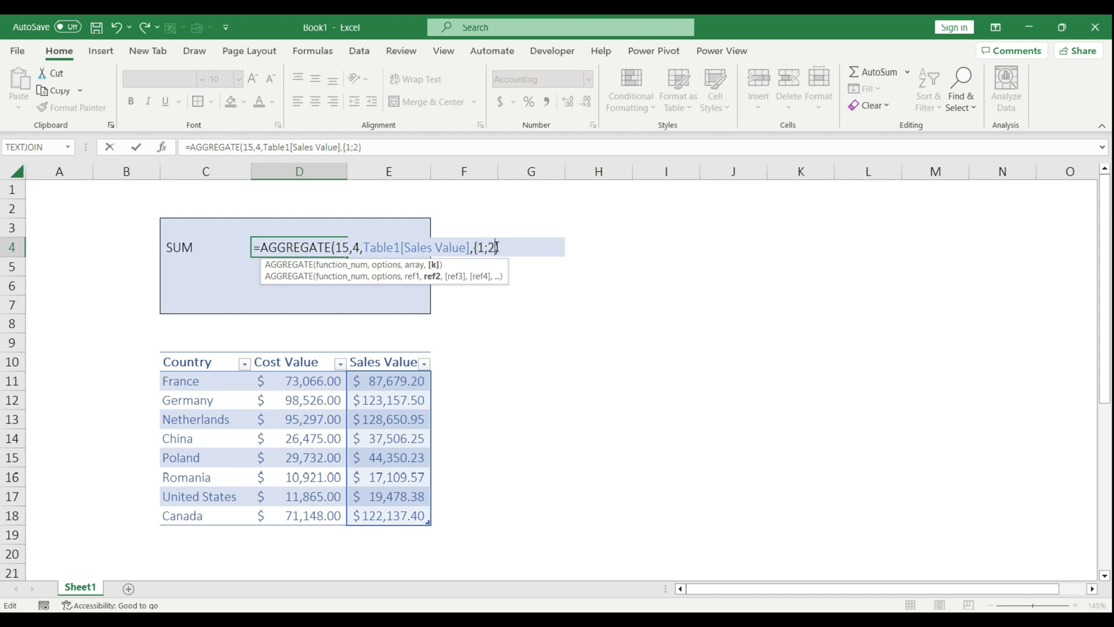
type(";3})")
key("Return")
left_click(332, 249)
left_click_drag(332, 255, 330, 279)
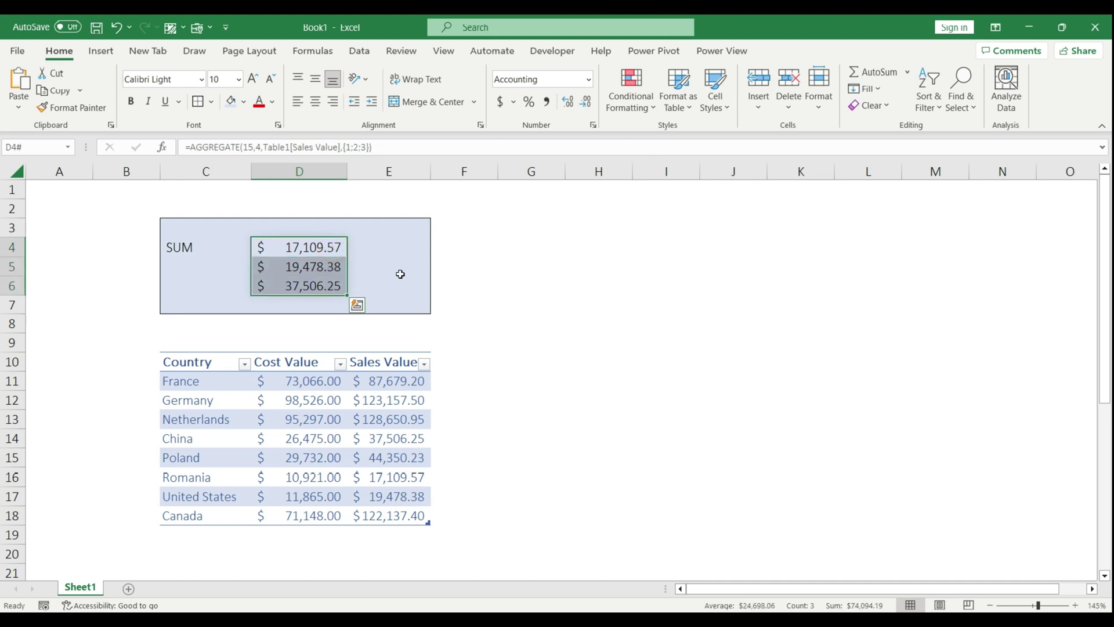
left_click_drag(391, 381, 389, 515)
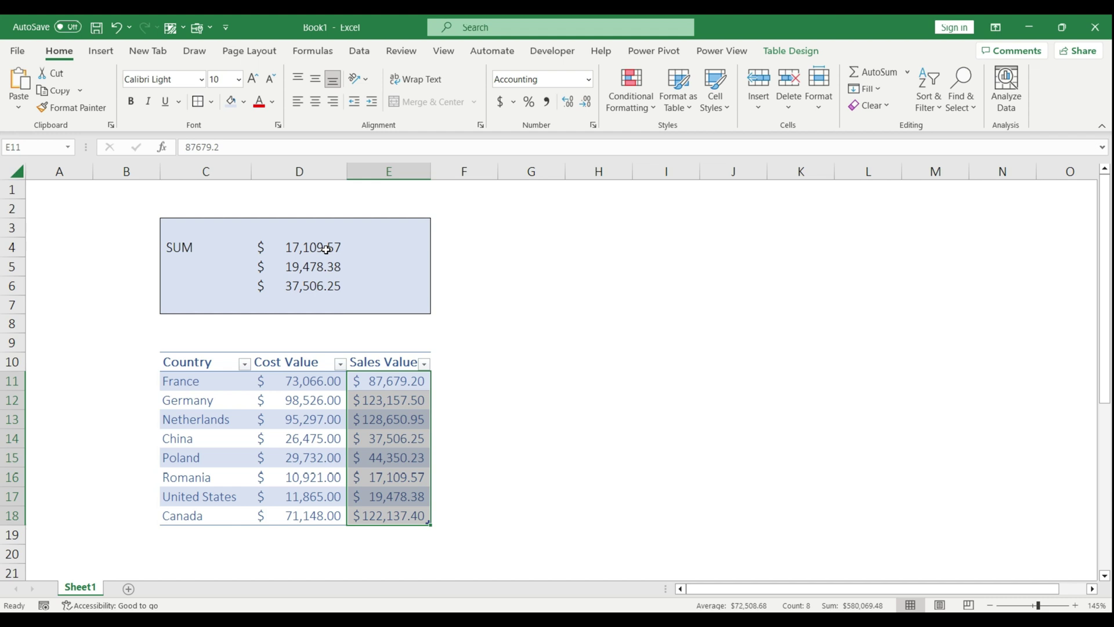
Edit D4's array constant from {1;2;3} to {1,2} so two lowest sales spill across row 4
scroll(325, 249, "up", 2)
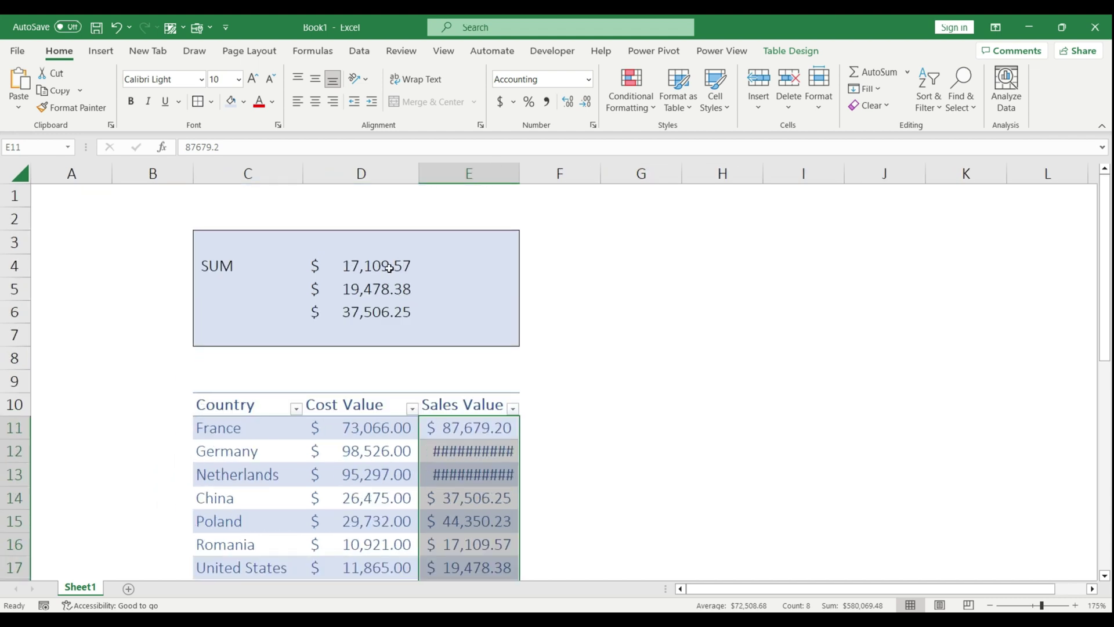
left_click(386, 267)
double_click(388, 267)
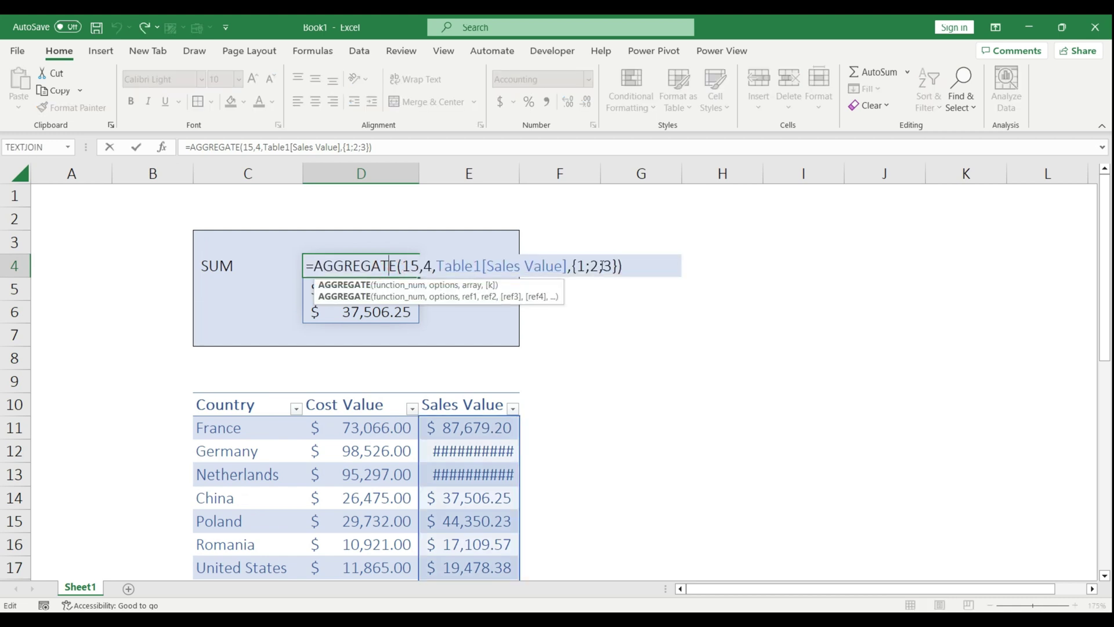
left_click_drag(576, 266, 609, 266)
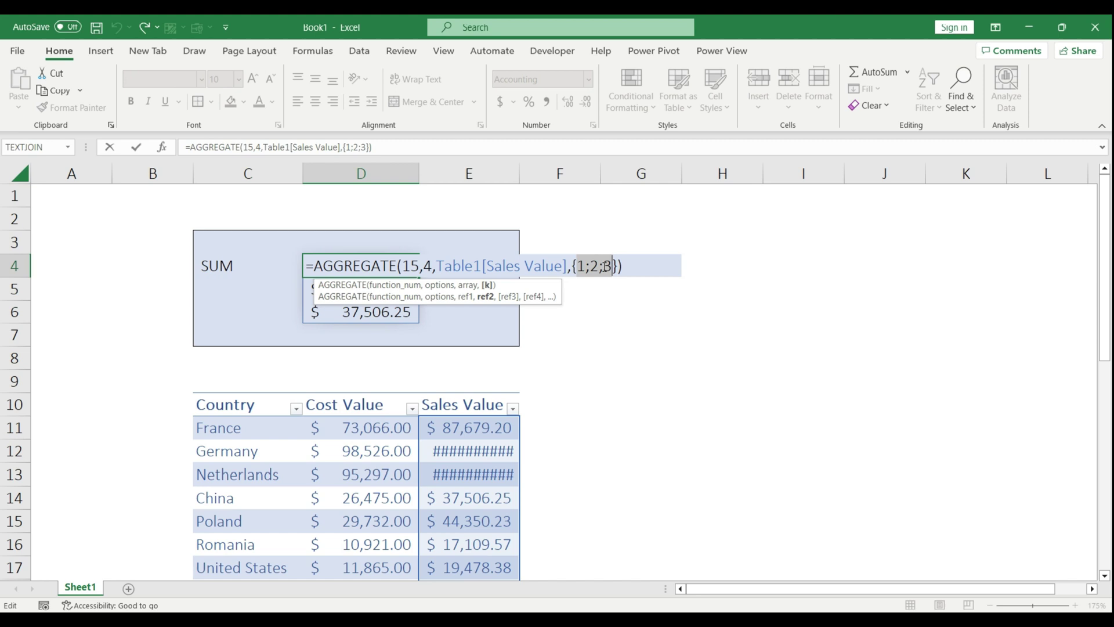
left_click(611, 266)
key("BackSpace")
key("BackSpace")
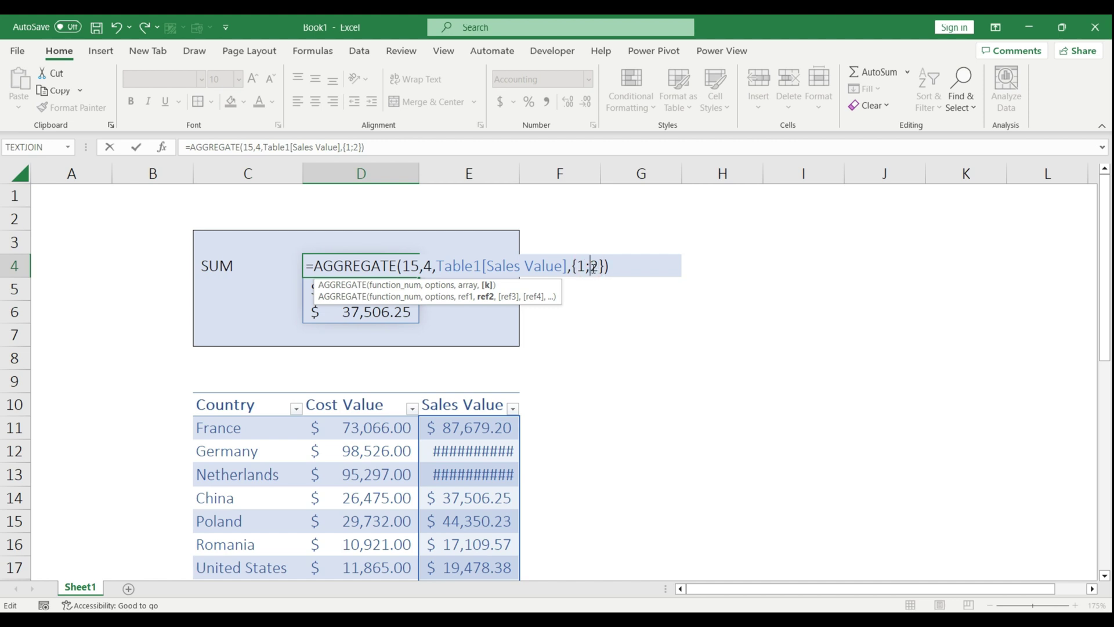
key("BackSpace")
type(",")
key("Return")
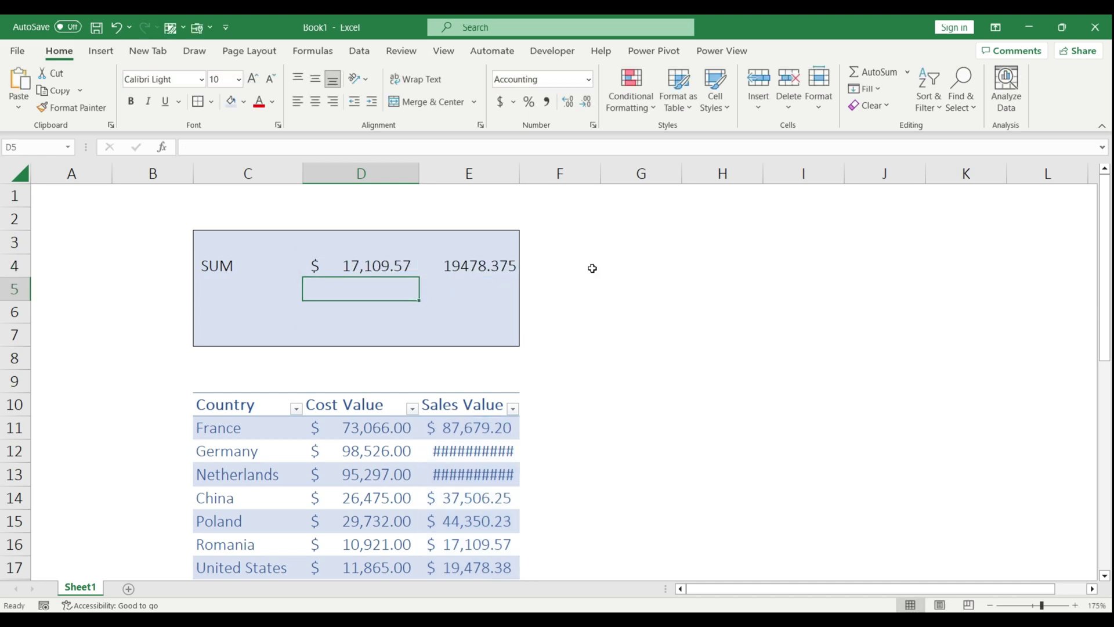
key("Up")
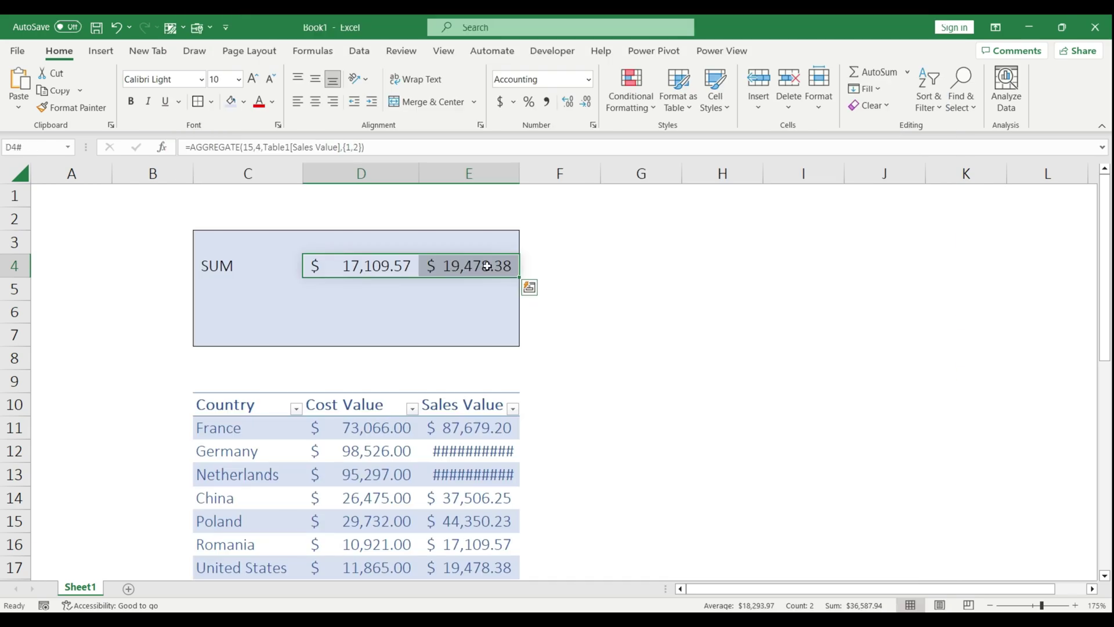
left_click_drag(471, 263, 381, 270)
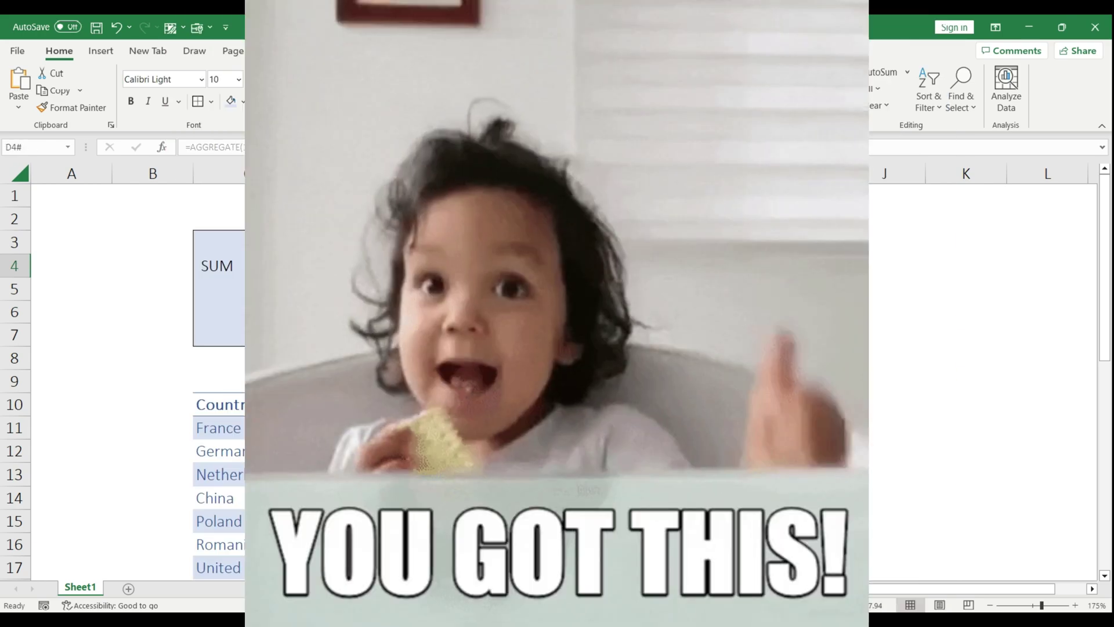